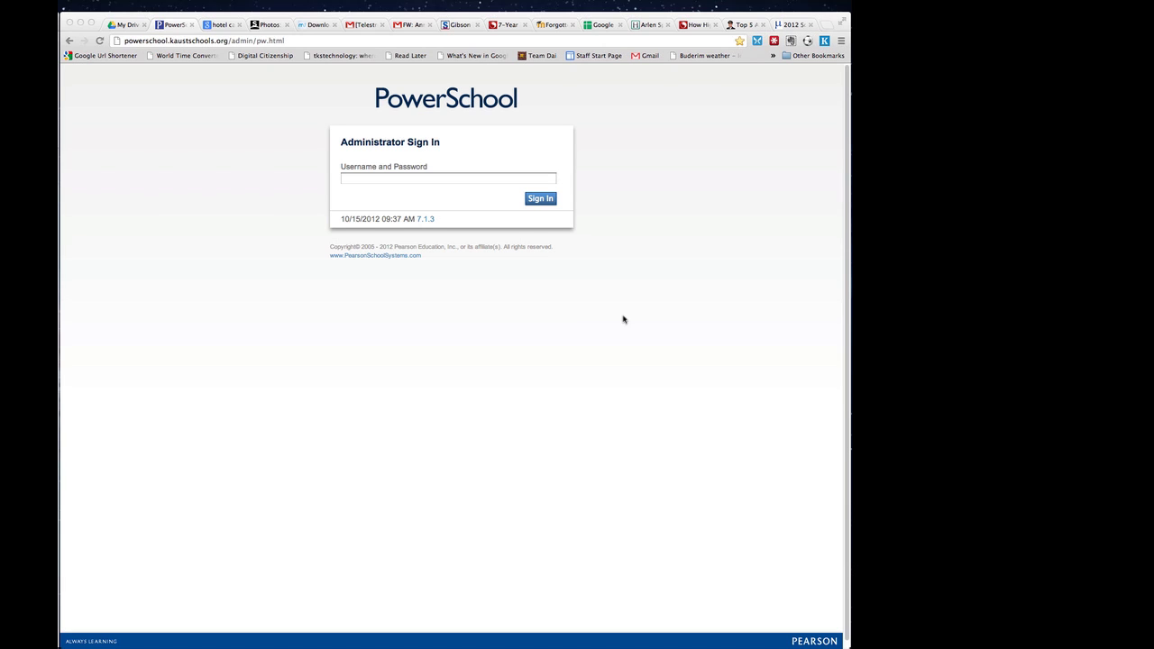
Enter the administrator username and password on the Administrator Sign In page
left_click(424, 178)
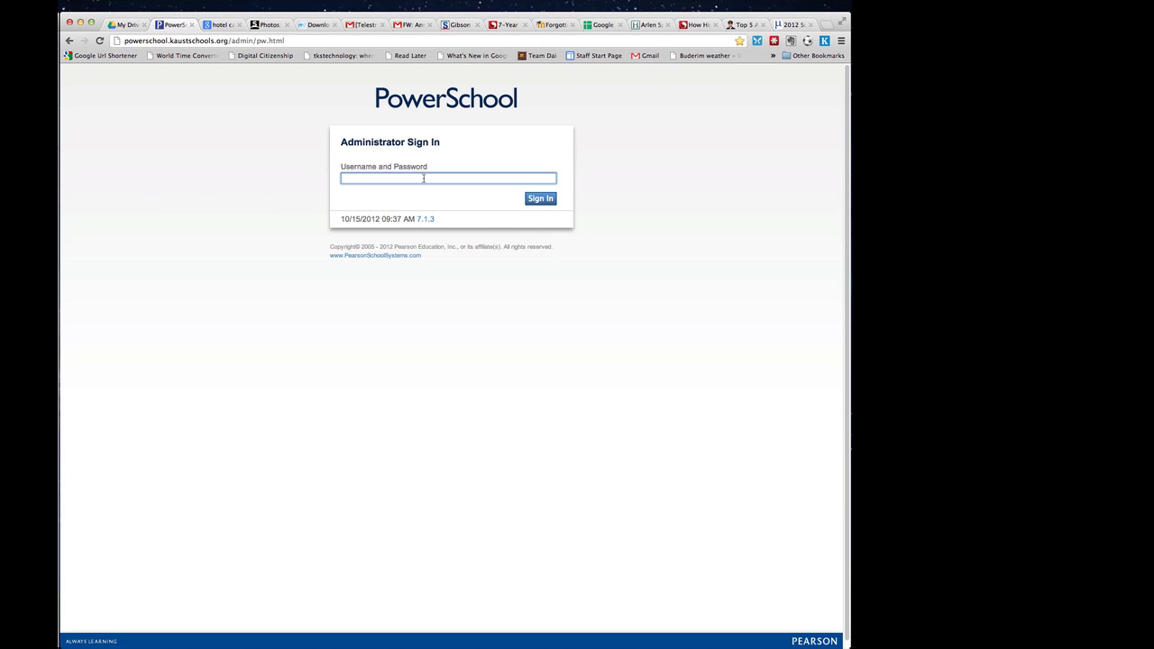
type("a")
Sign in and open System Reports, scrolled down to the Student Listings section
left_click(540, 199)
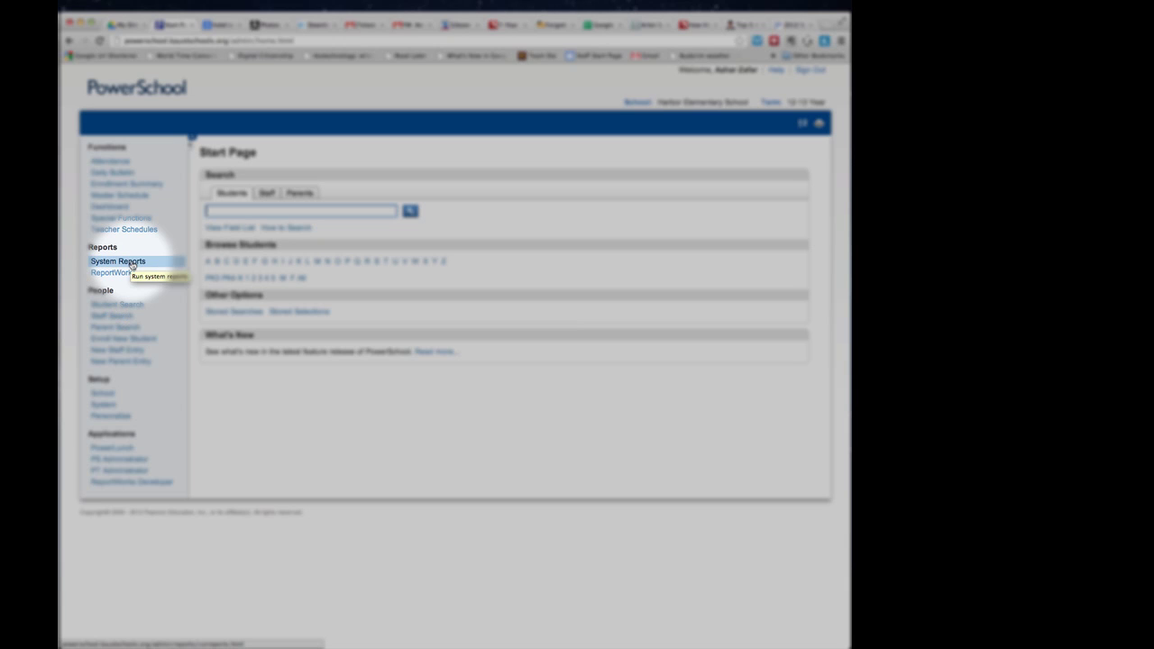
left_click(131, 264)
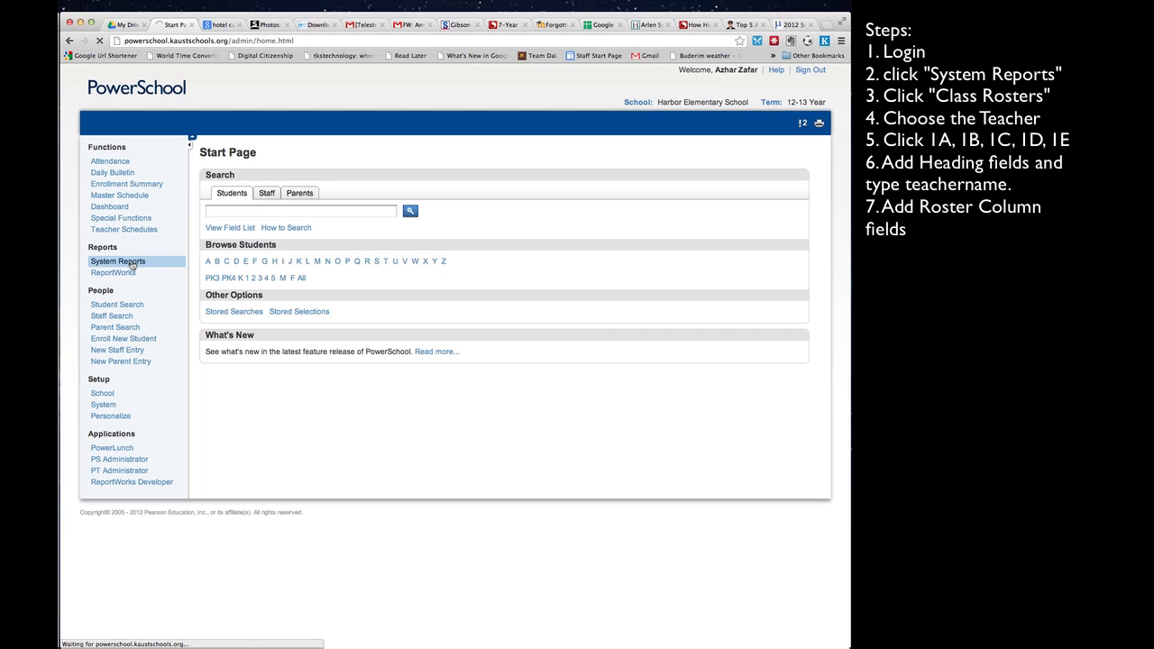
scroll(487, 289, "down", 6)
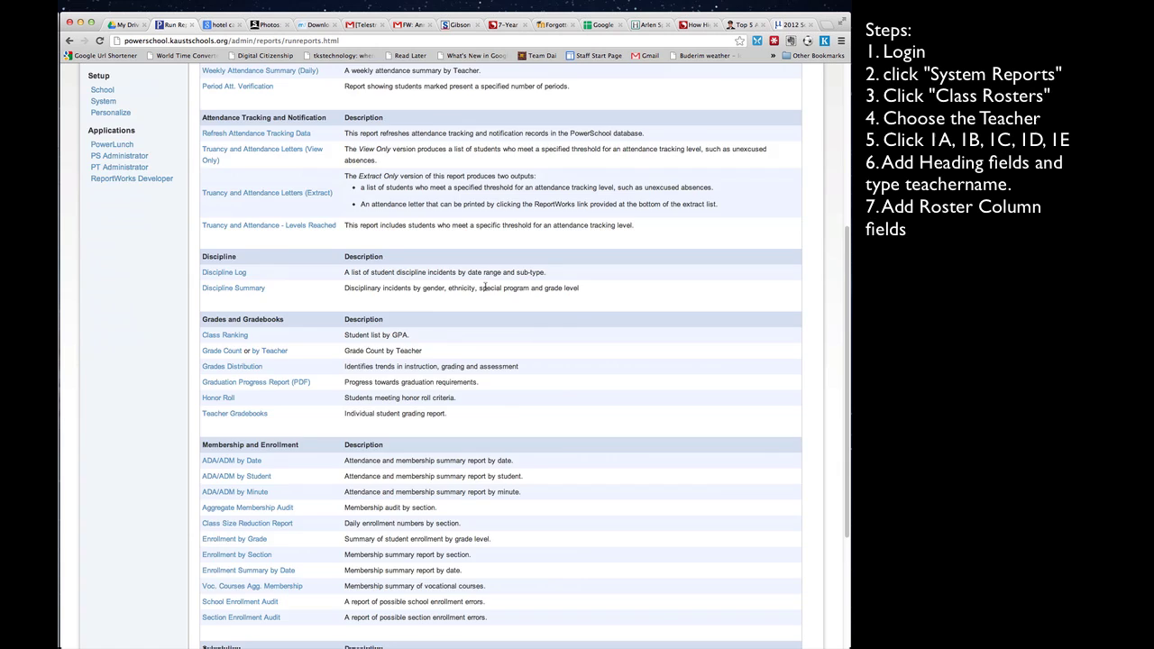
scroll(485, 287, "down", 4)
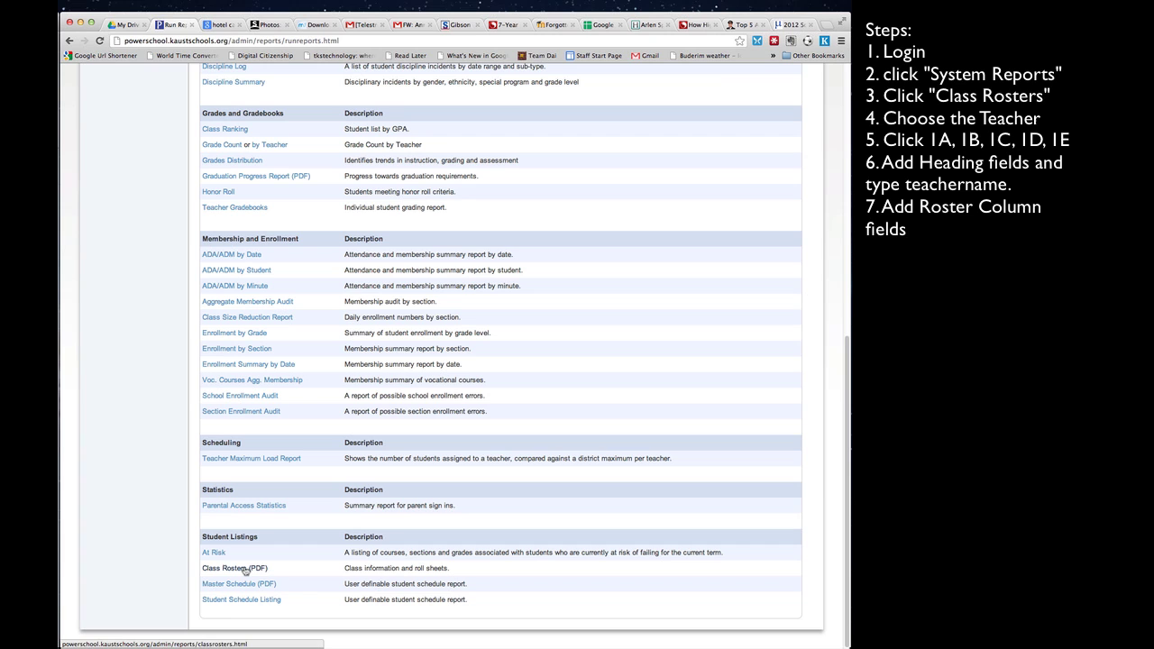
Open the Class Rosters (PDF) form for the first teacher with meetings 1A, 1B, 1C, 1D and 1E ticked
left_click(245, 571)
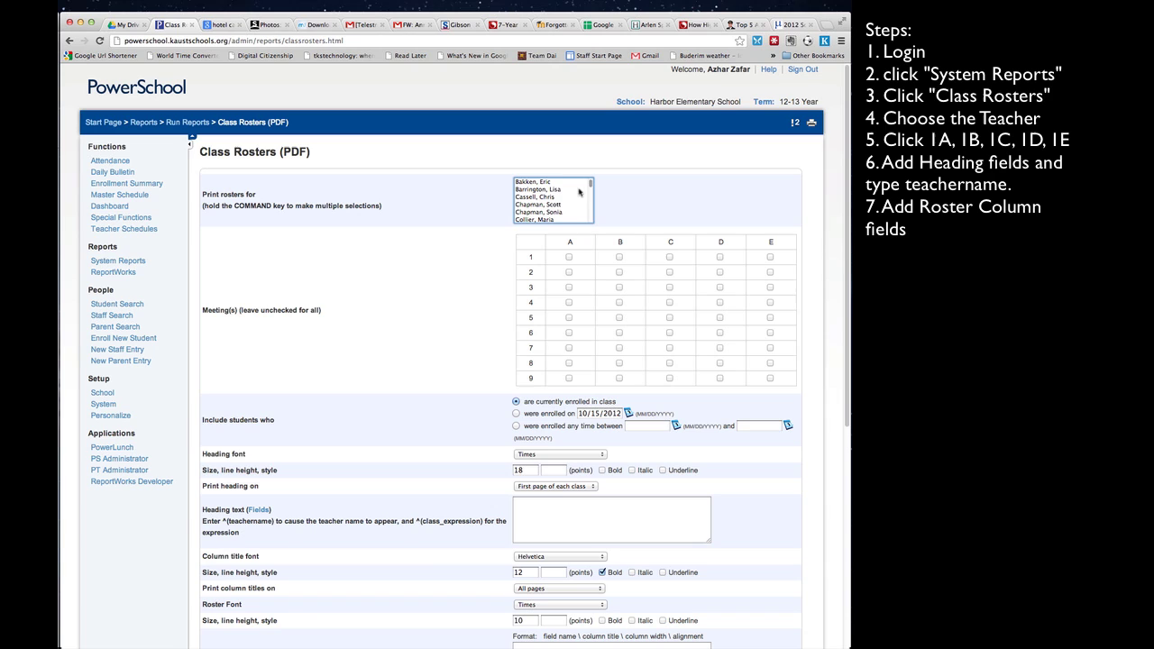
left_click(545, 183)
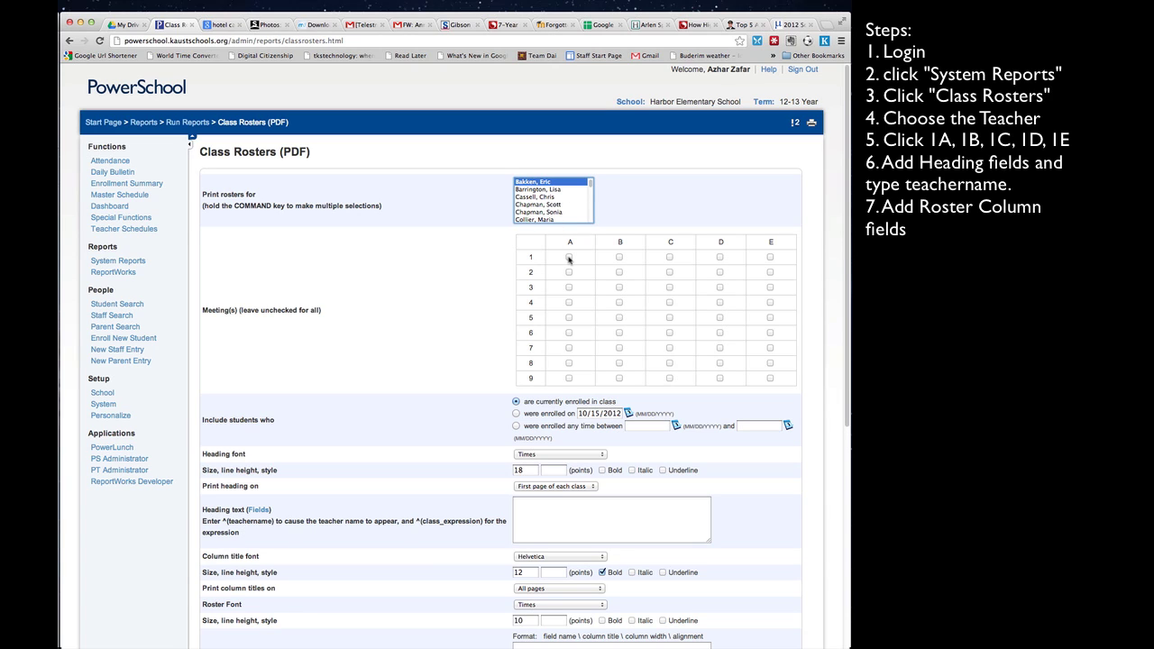
left_click(569, 257)
left_click(620, 257)
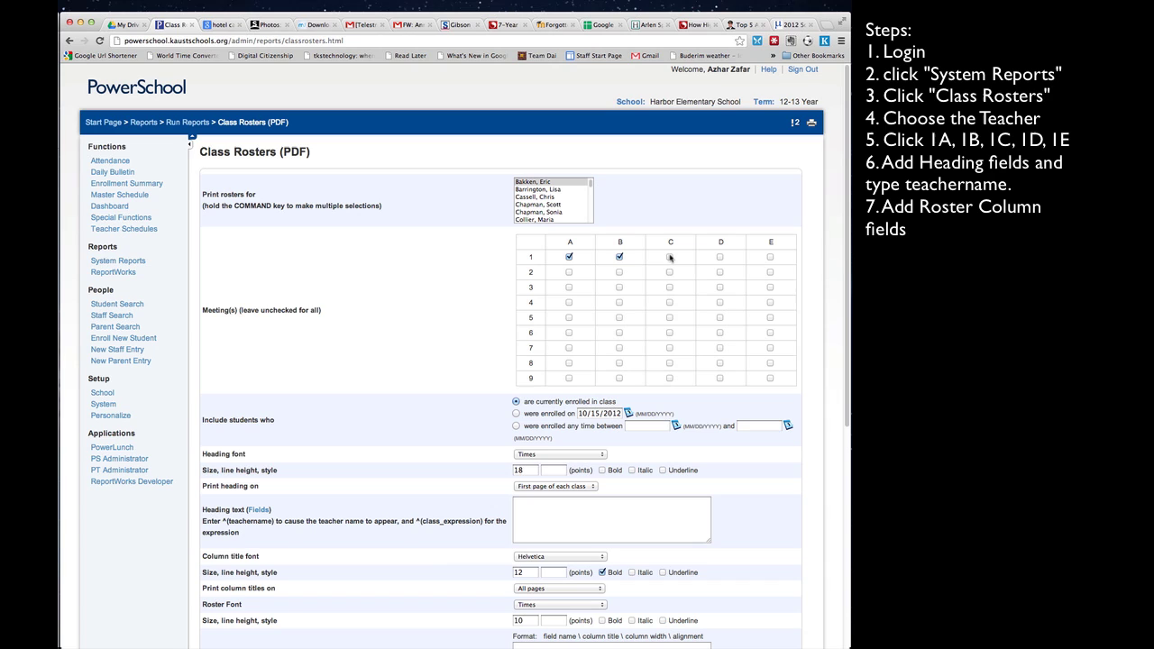
left_click(670, 257)
left_click(720, 257)
left_click(771, 258)
Insert the Grade_Level field into the roster heading text
scroll(571, 299, "down", 3)
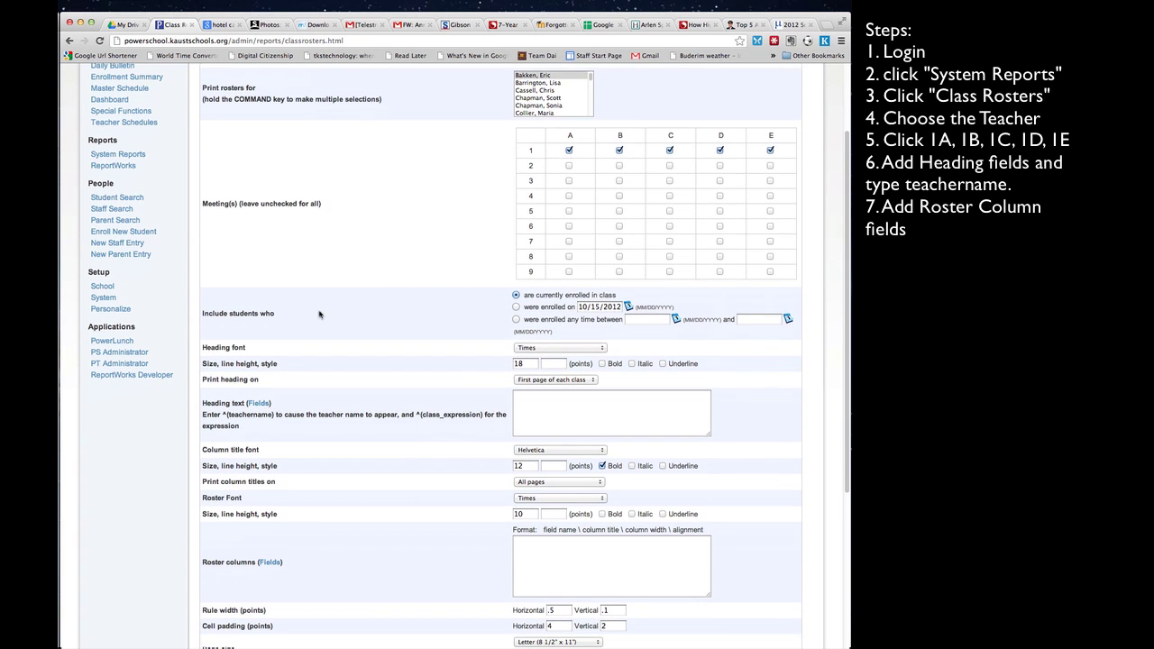
scroll(375, 346, "down", 1)
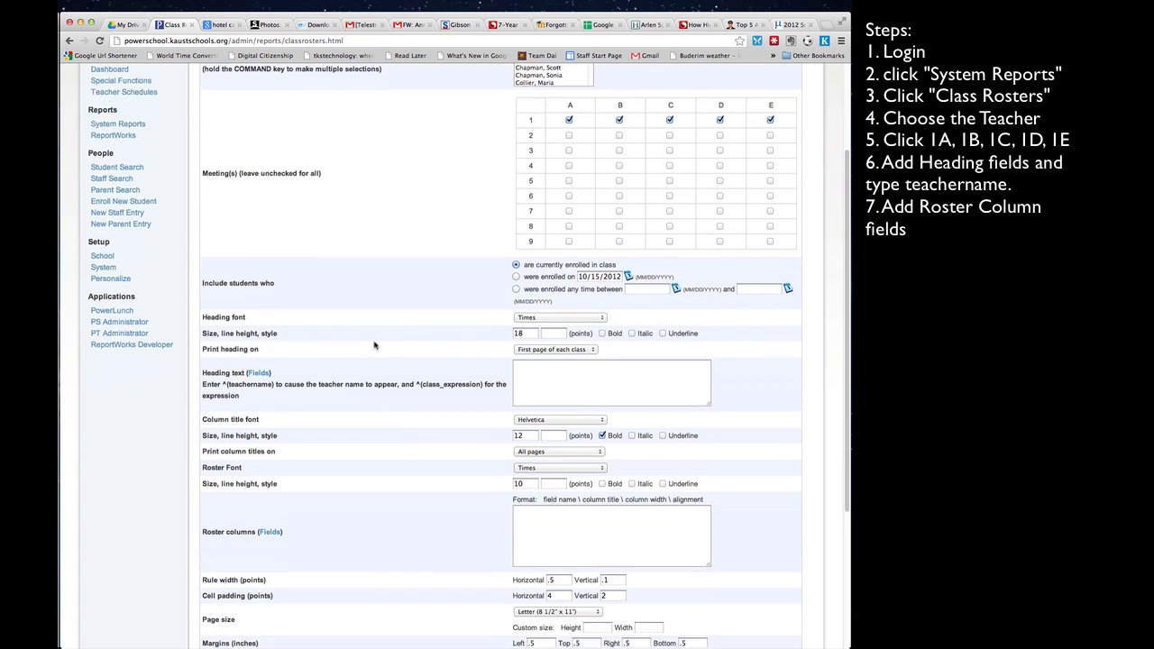
scroll(375, 345, "down", 1)
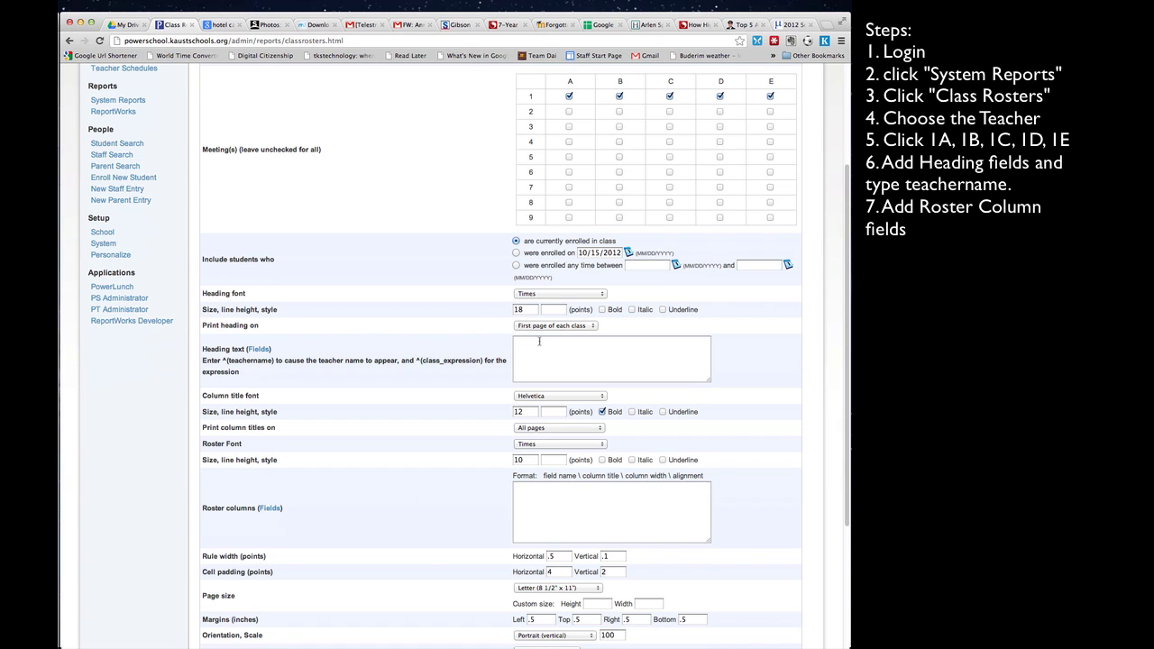
left_click(261, 350)
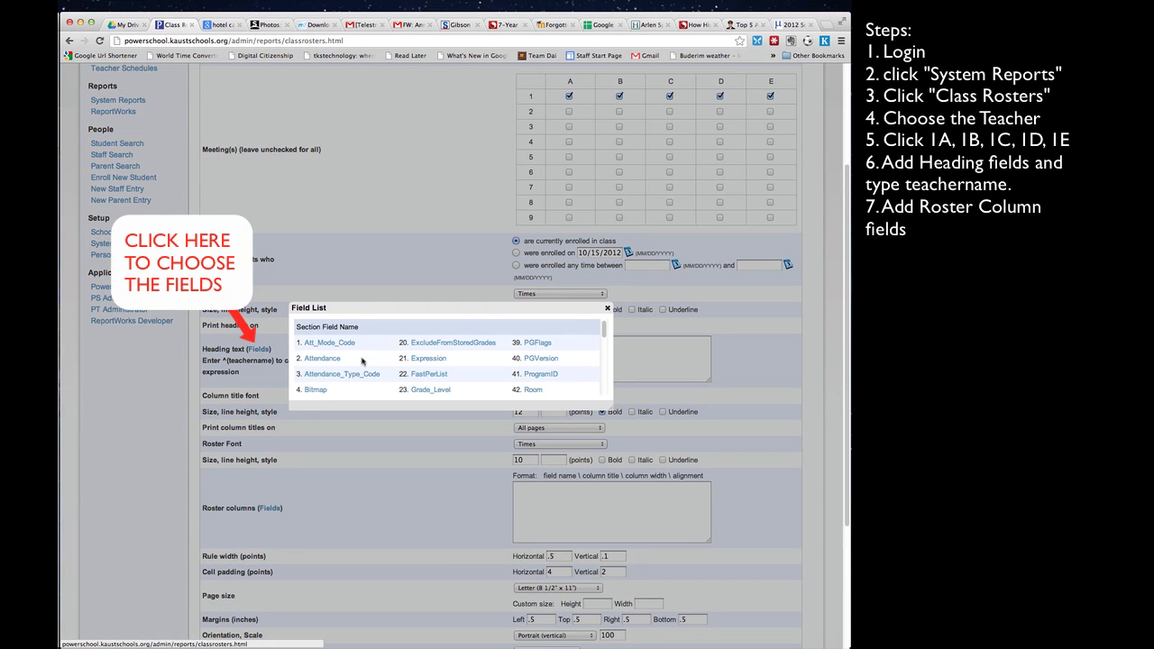
left_click_drag(610, 407, 687, 591)
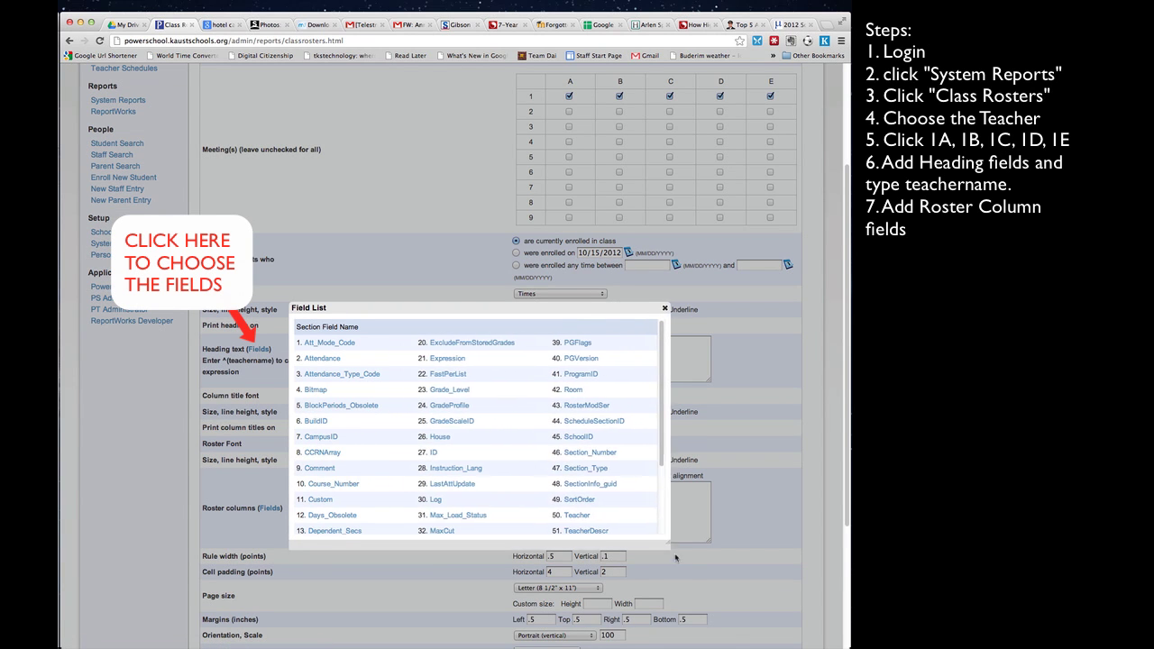
left_click(455, 389)
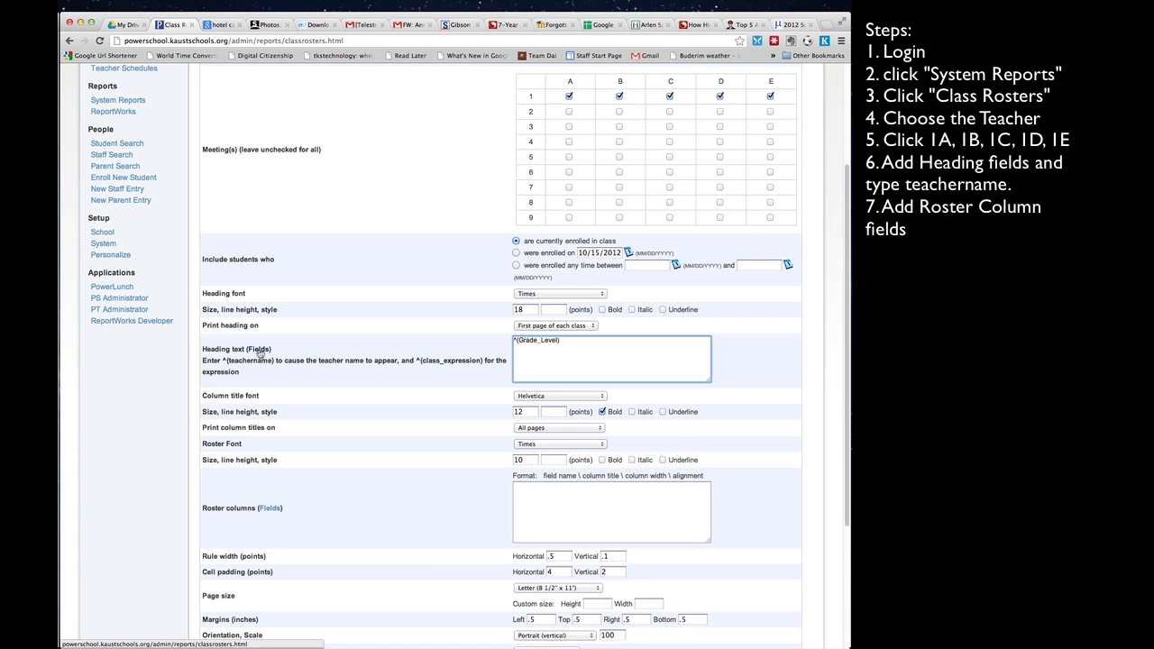
Append the Teacher field to the heading and edit it to ^(teachername)
left_click(258, 350)
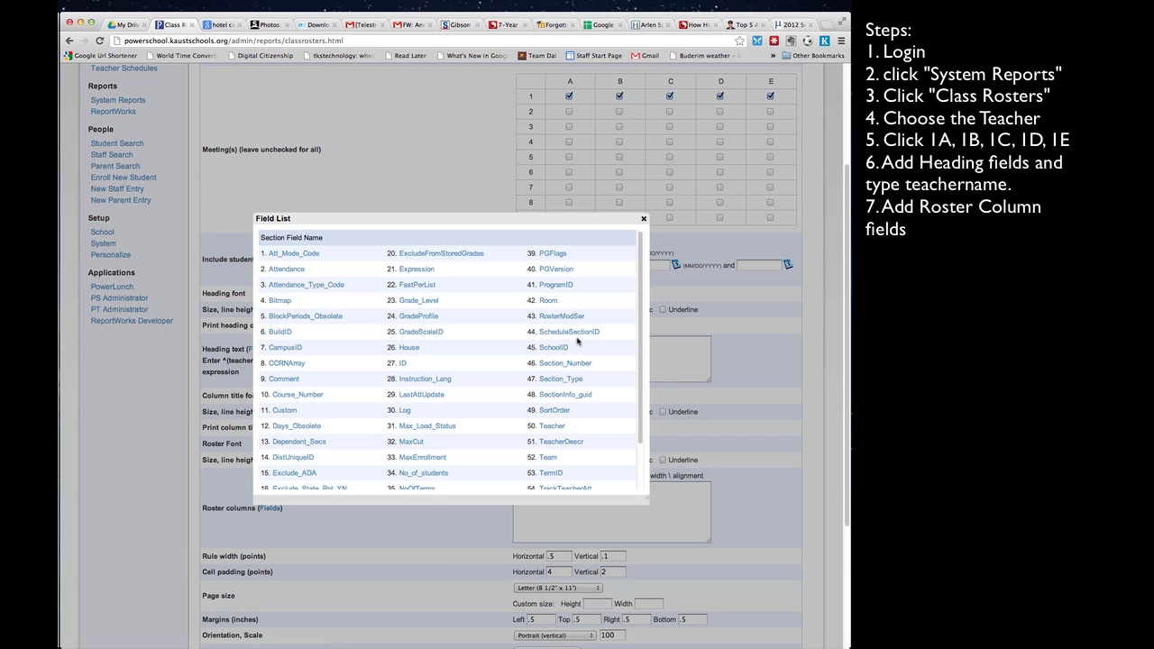
scroll(619, 340, "down", 1)
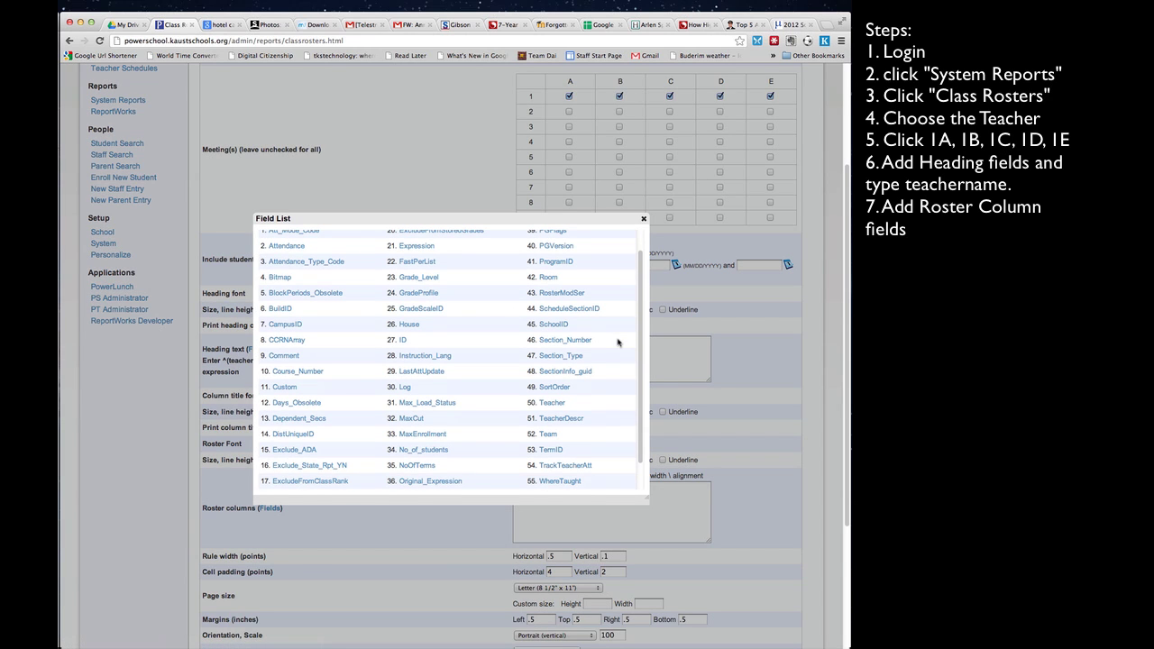
left_click(551, 406)
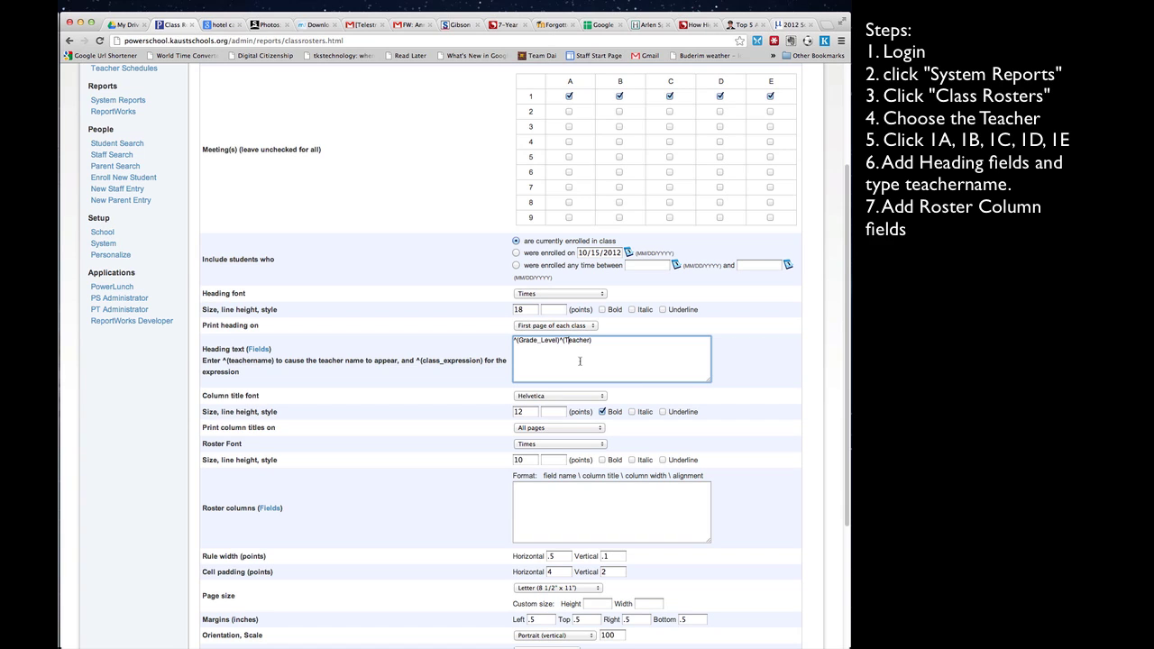
key("BackSpace")
type("name")
scroll(470, 361, "down", 1)
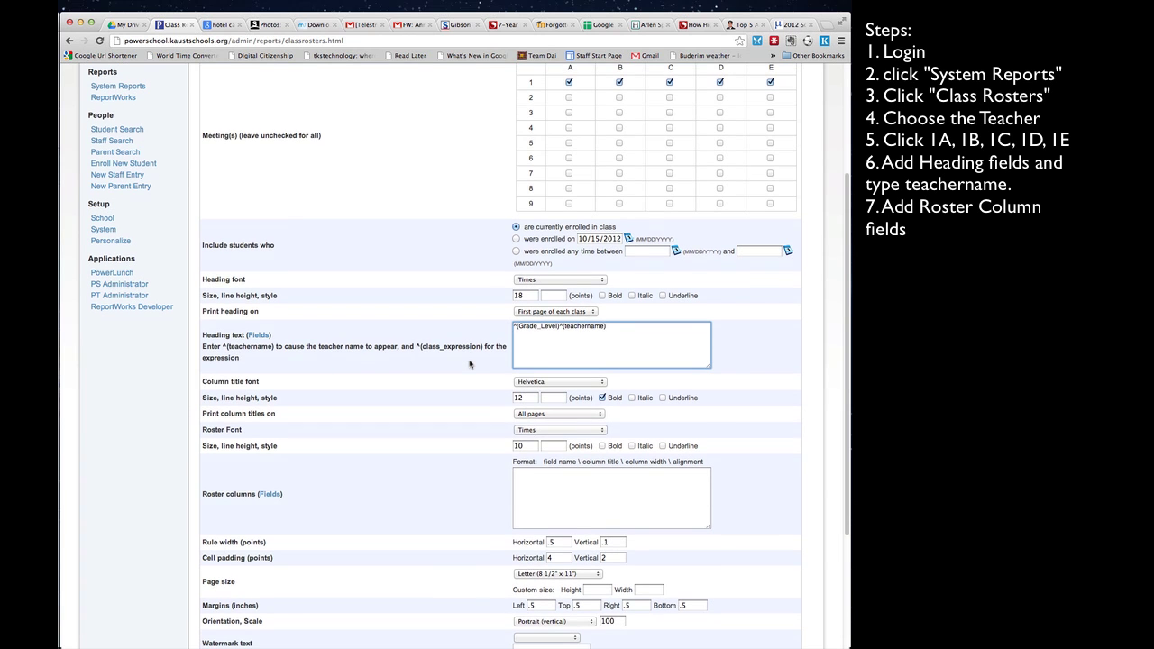
Add Grade_Level and First_Name as roster columns
scroll(470, 363, "down", 1)
scroll(273, 329, "down", 5)
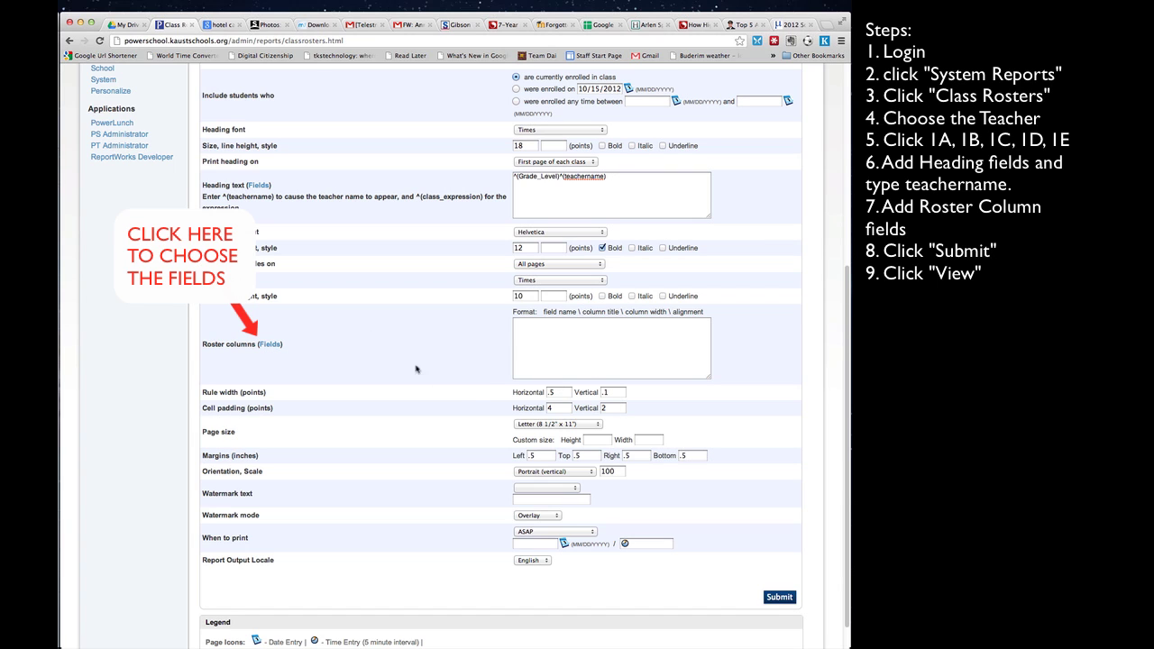
left_click(269, 346)
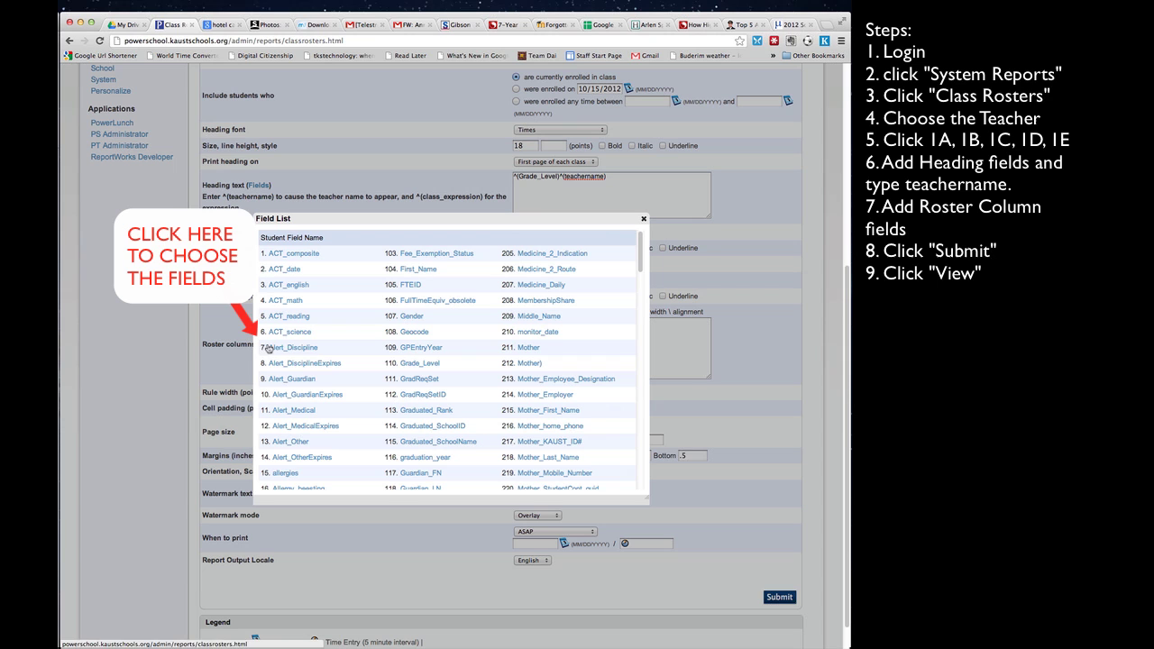
left_click(423, 363)
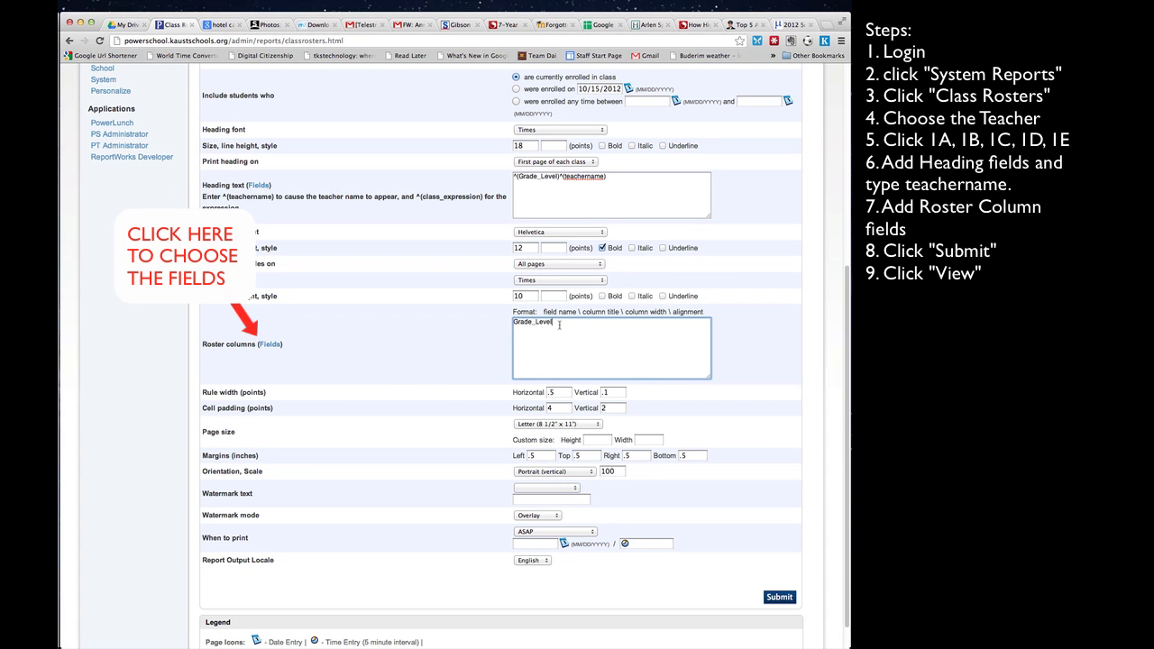
left_click(270, 344)
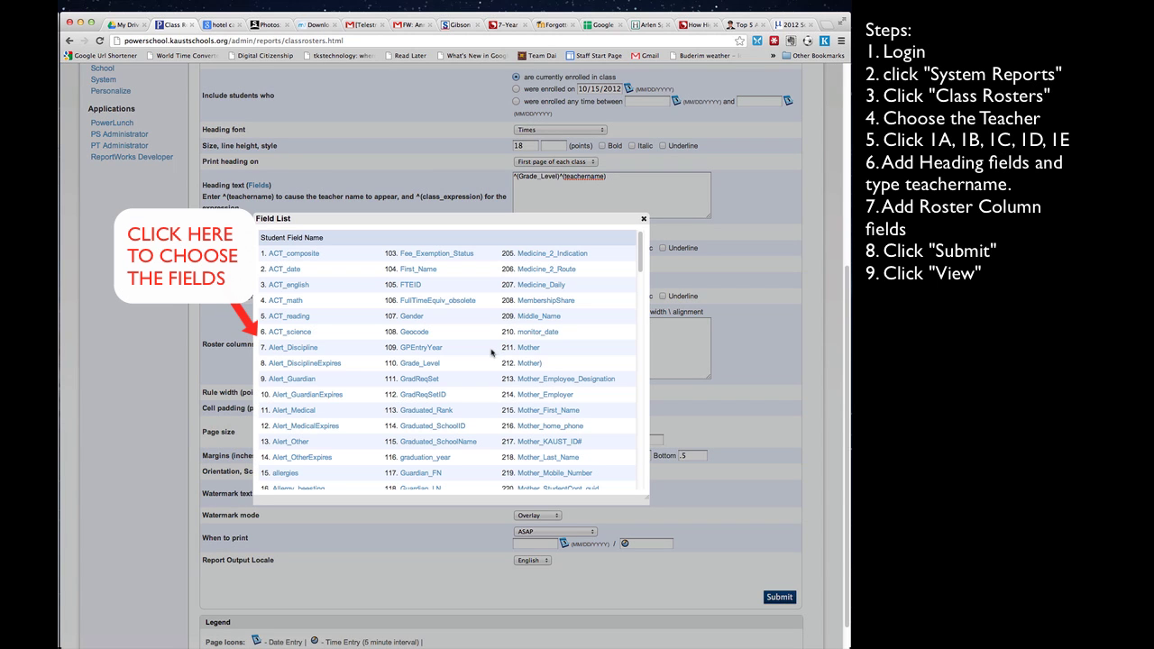
scroll(492, 353, "down", 2)
scroll(491, 352, "down", 2)
scroll(491, 353, "down", 2)
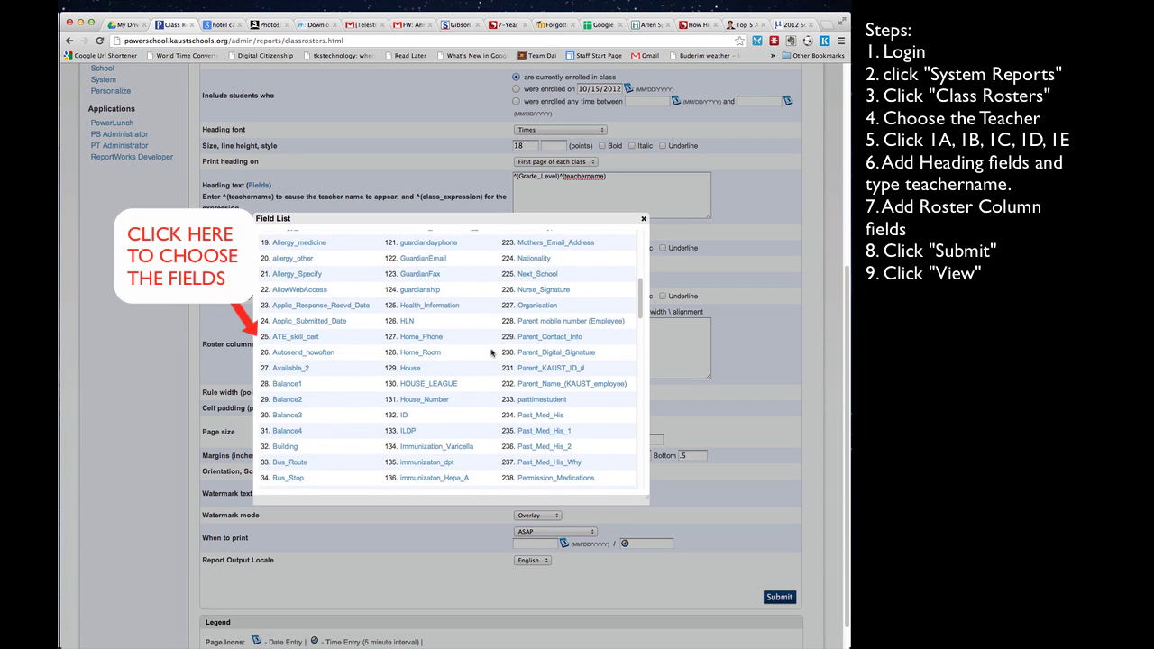
scroll(492, 352, "down", 3)
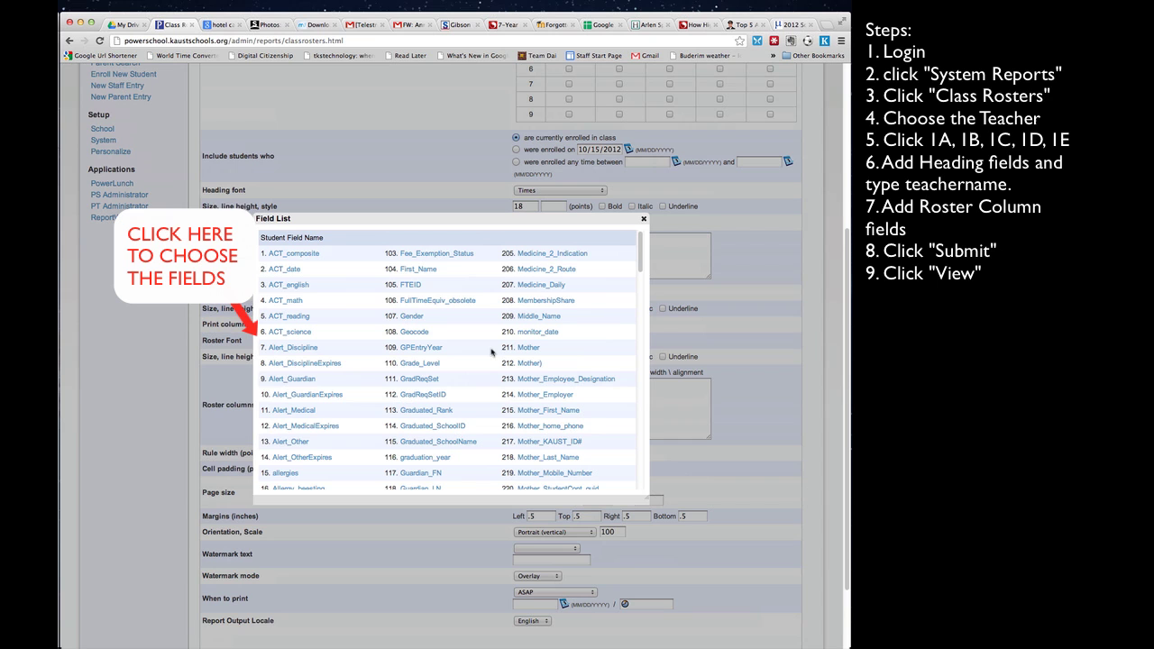
left_click(425, 271)
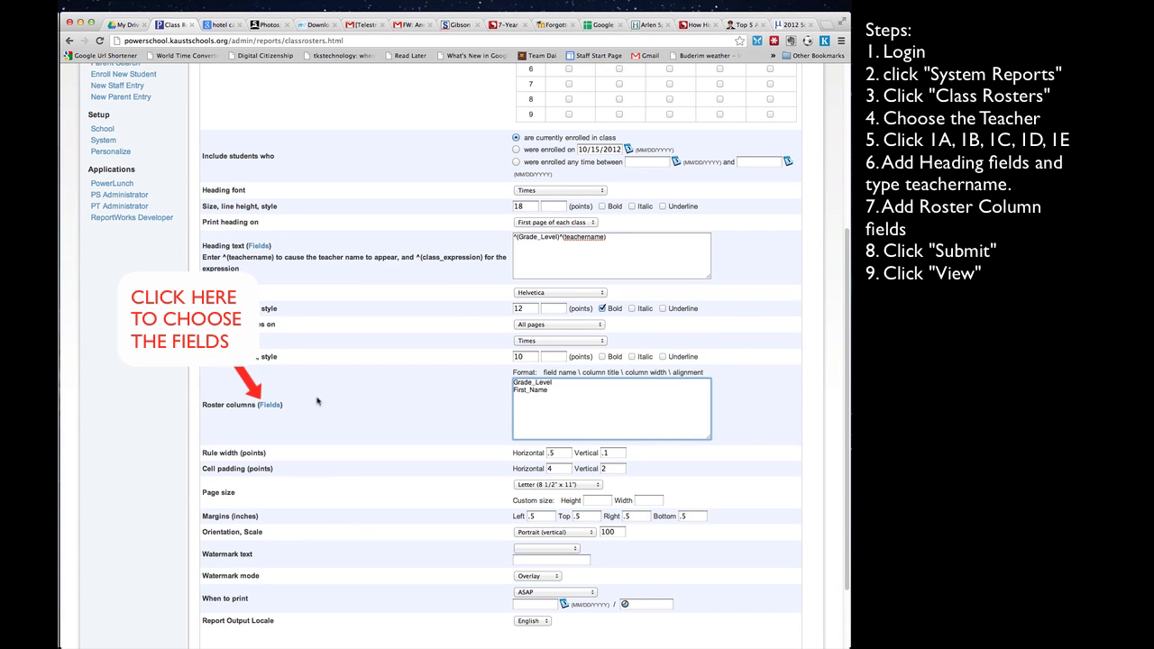
Add Last_Name and Father_Email as roster columns
left_click(271, 405)
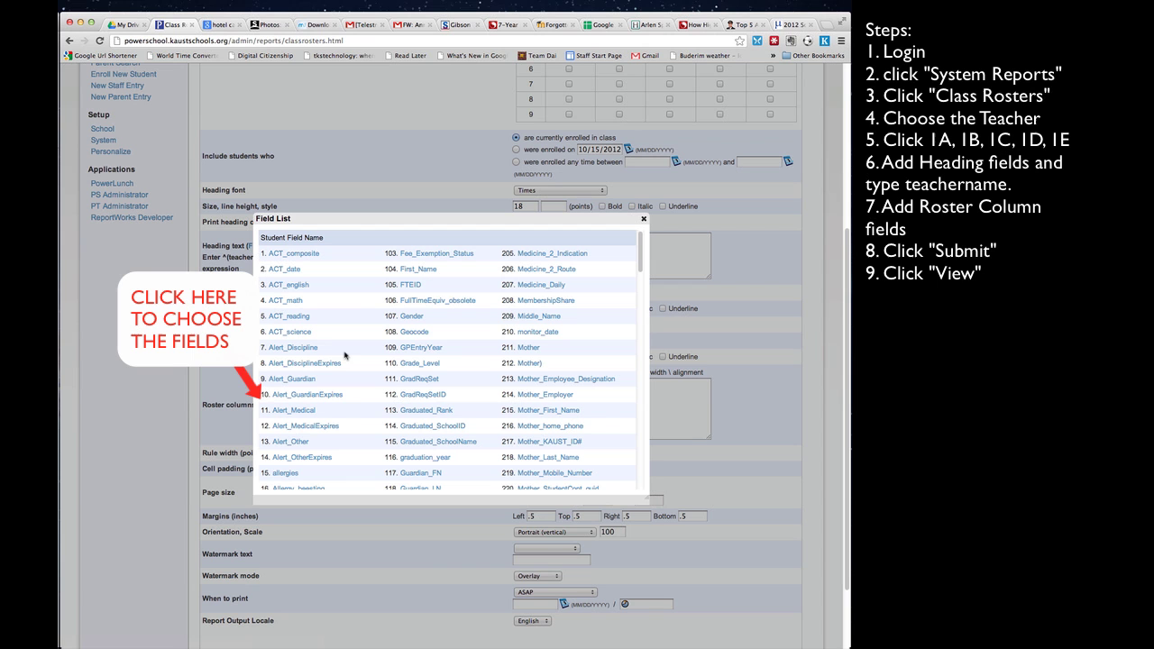
scroll(559, 324, "down", 5)
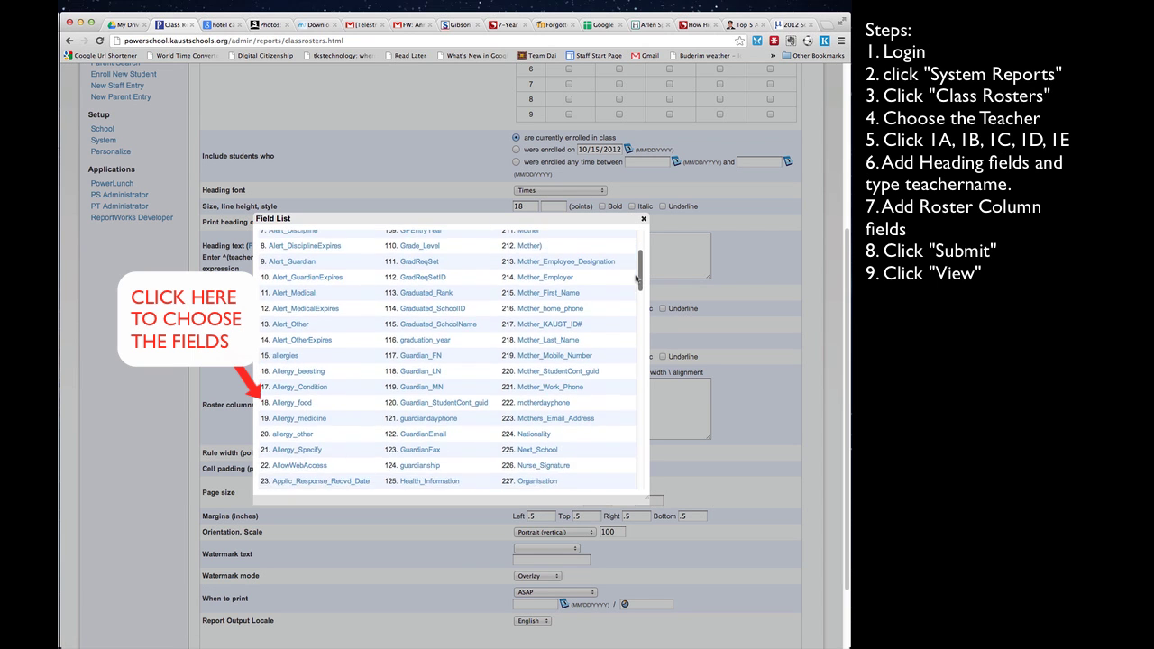
scroll(555, 336, "down", 5)
scroll(555, 335, "down", 5)
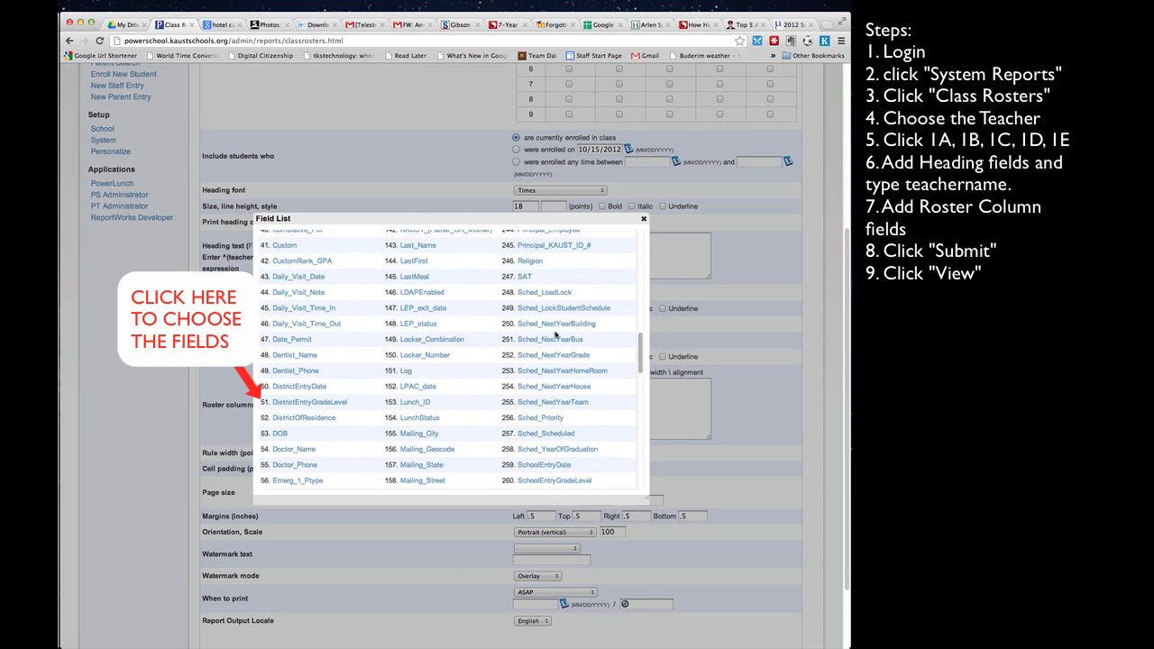
left_click(419, 247)
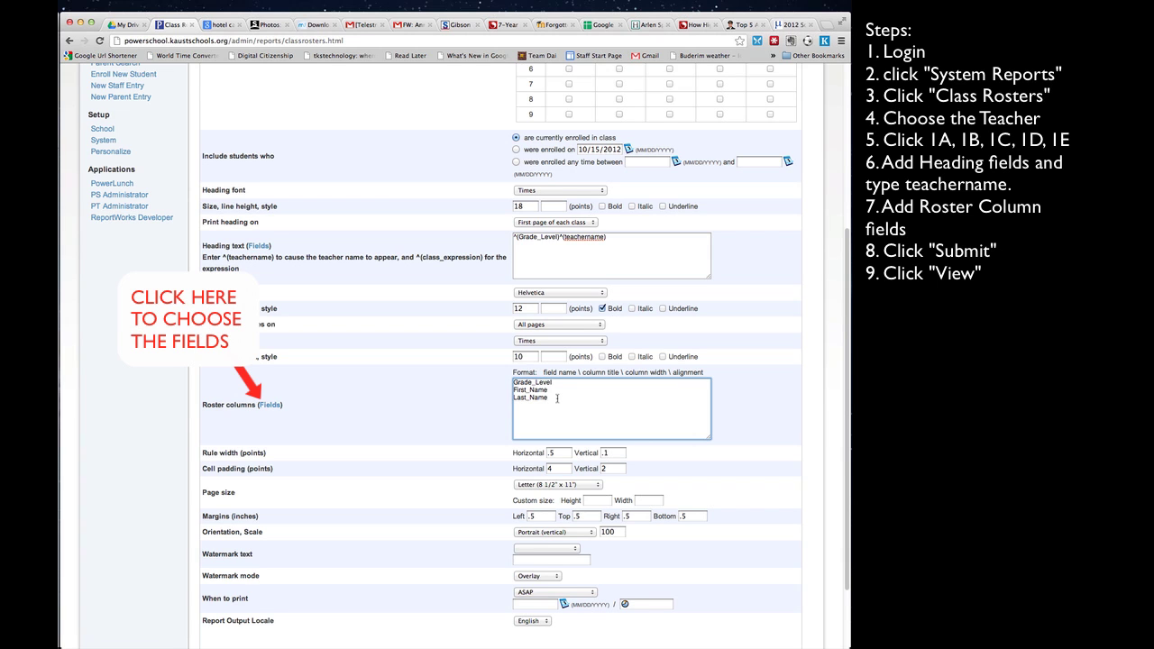
left_click(270, 405)
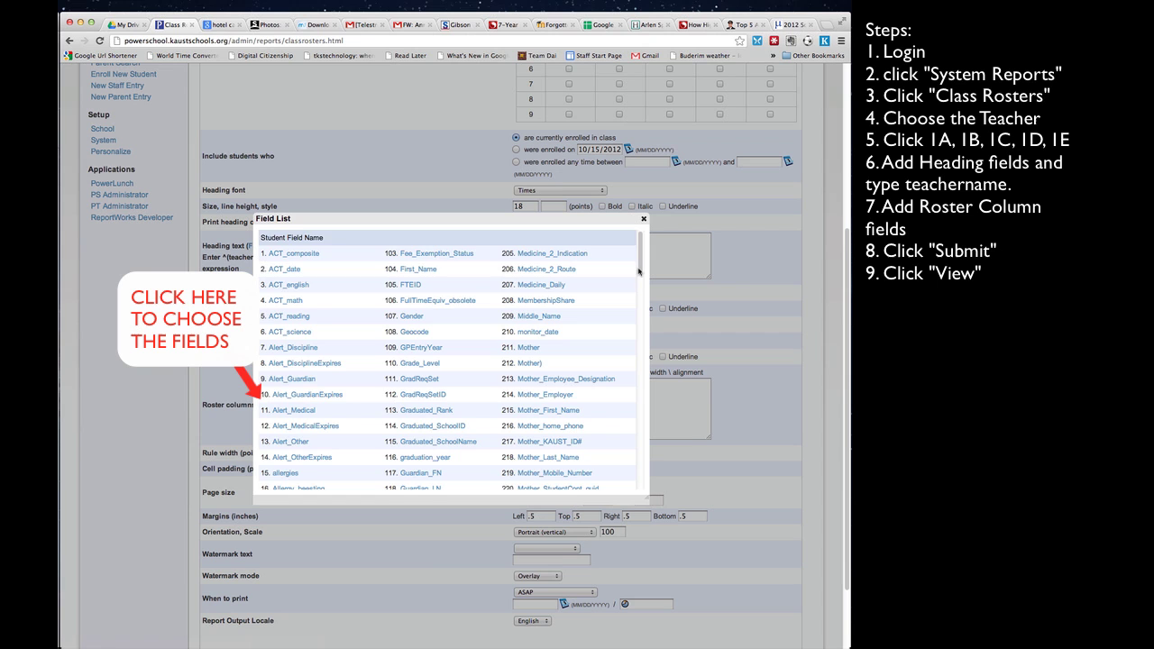
left_click_drag(642, 269, 641, 277)
scroll(557, 368, "down", 3)
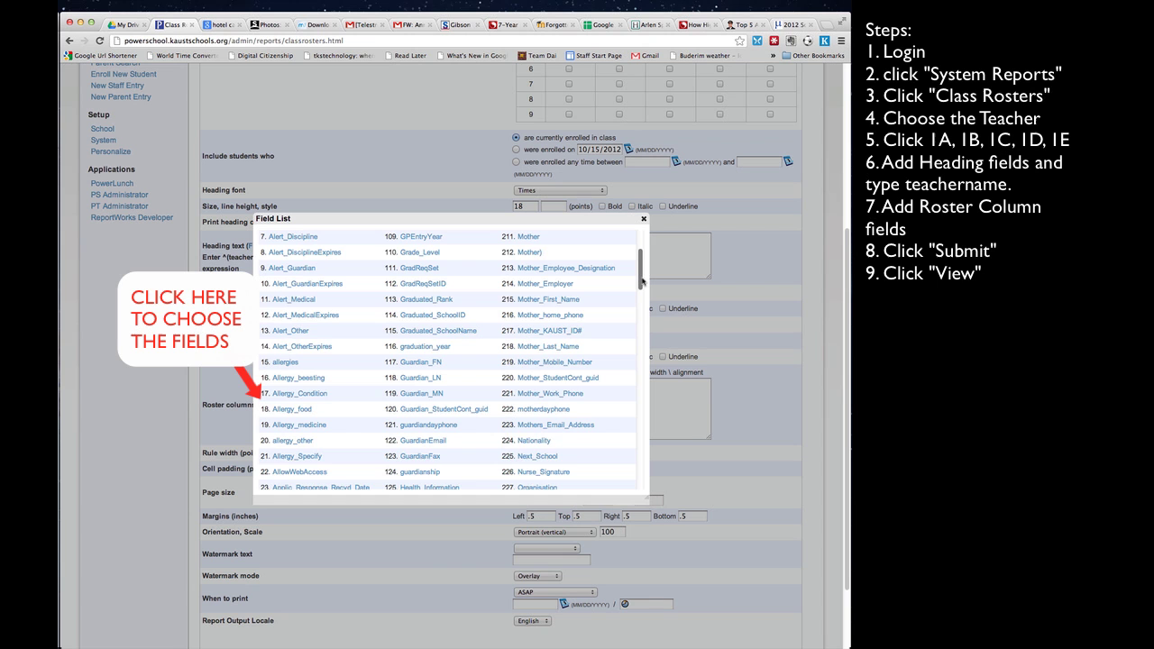
left_click_drag(643, 281, 638, 488)
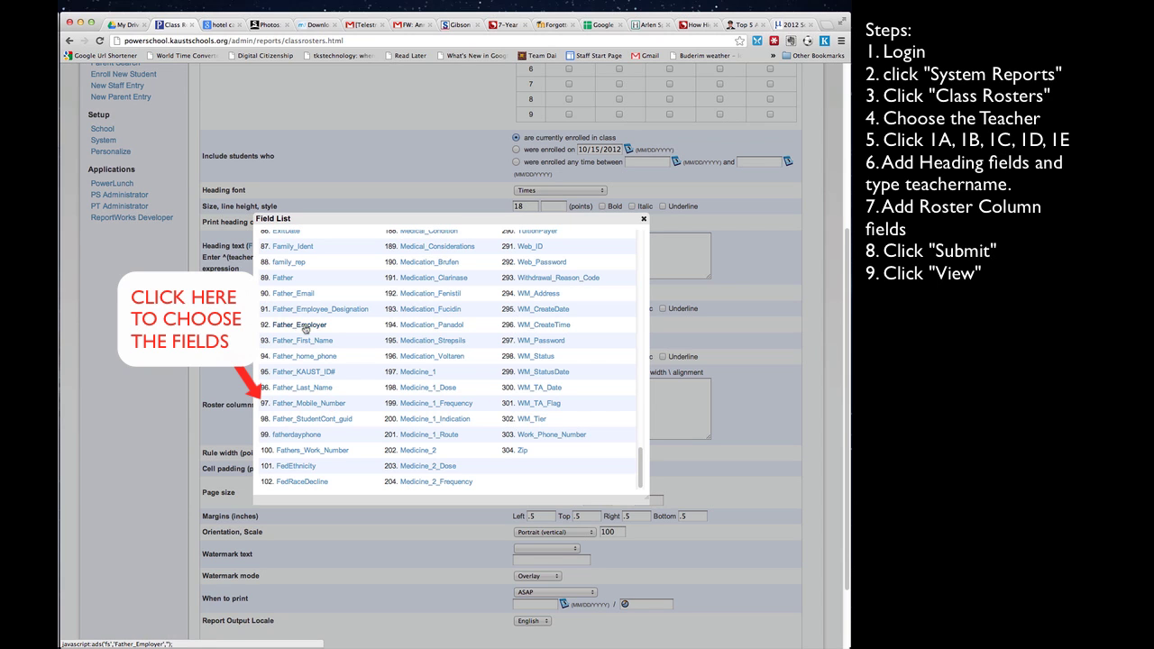
left_click(303, 293)
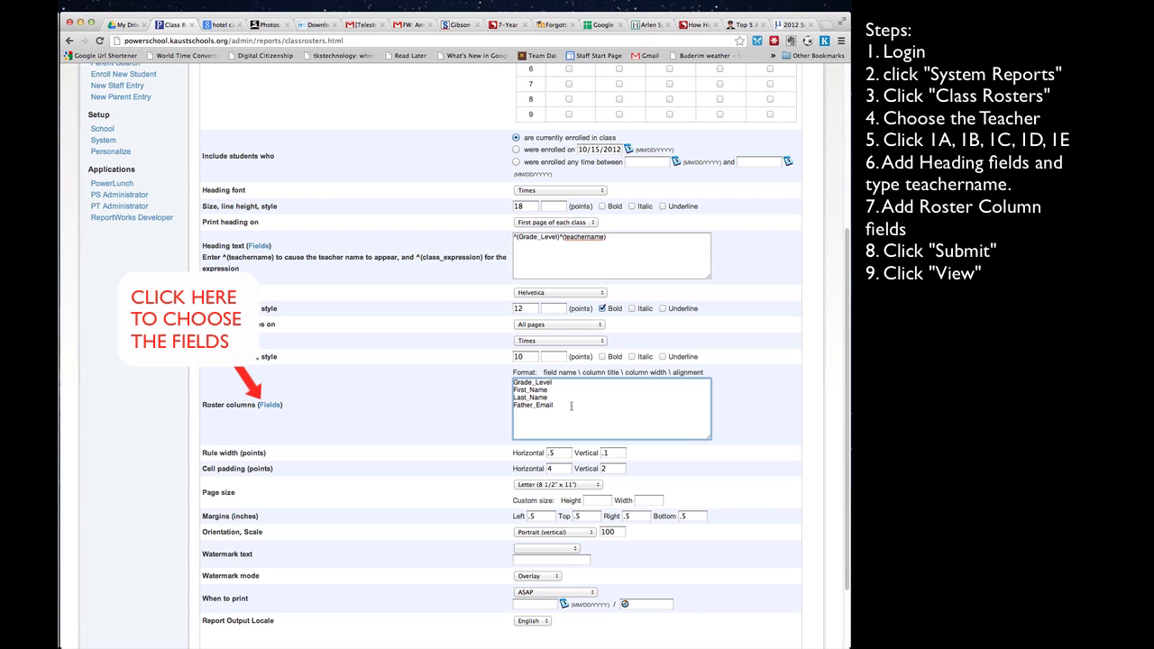
Add Mothers_Email_Address as the final roster column
left_click(270, 405)
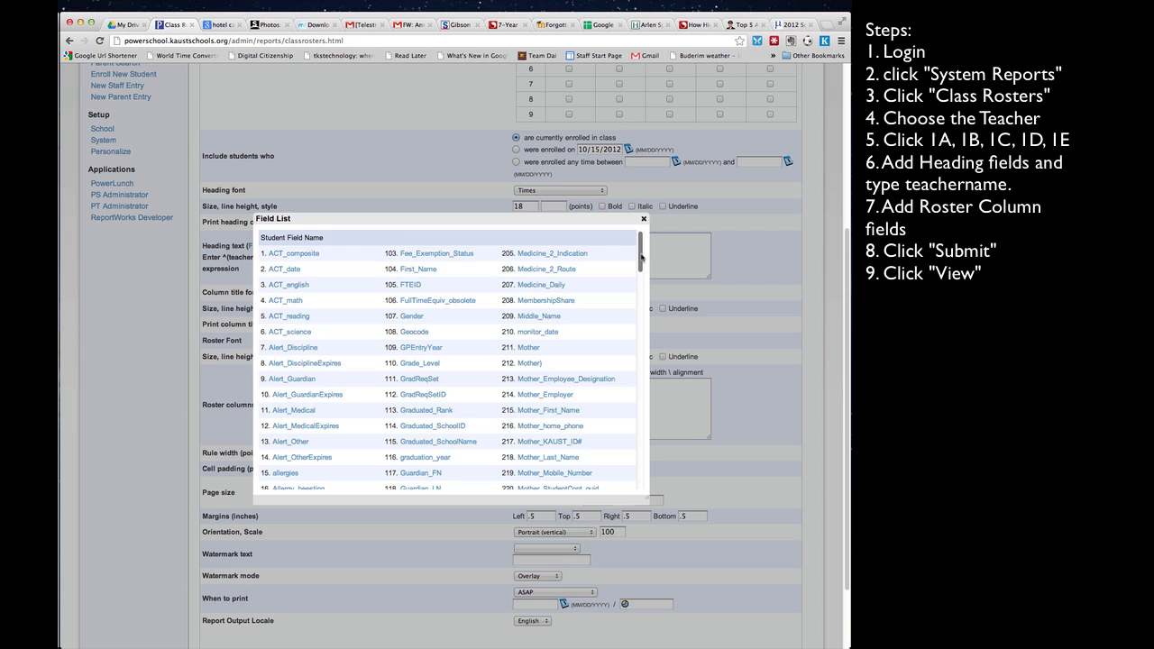
scroll(606, 310, "down", 3)
scroll(582, 360, "down", 4)
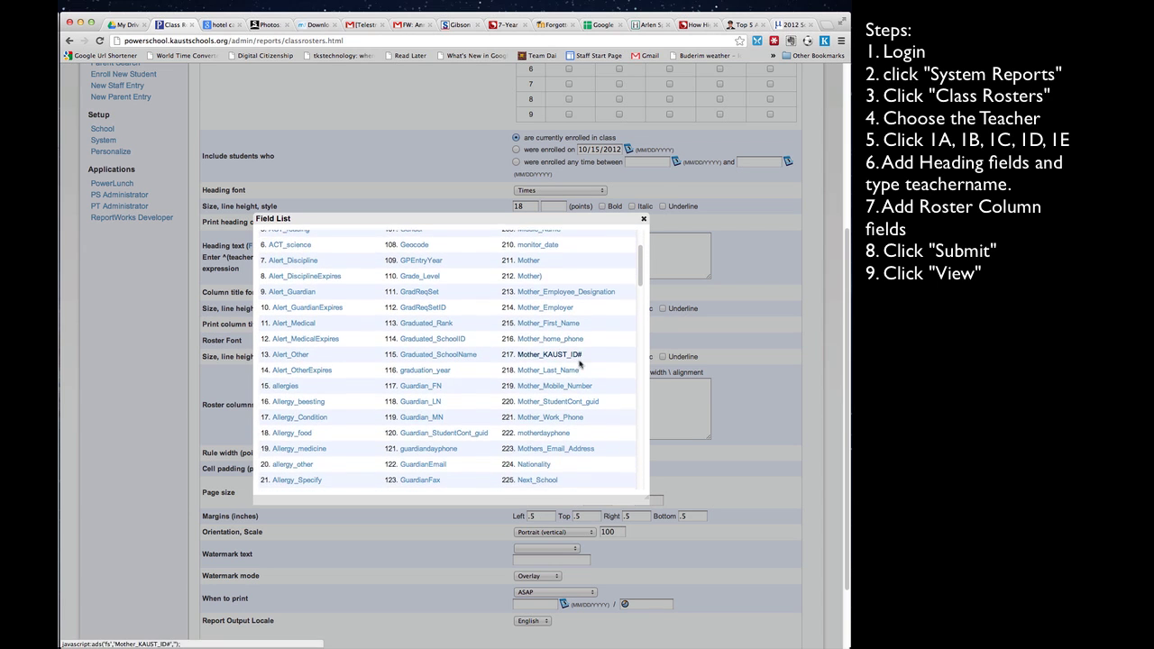
left_click(564, 406)
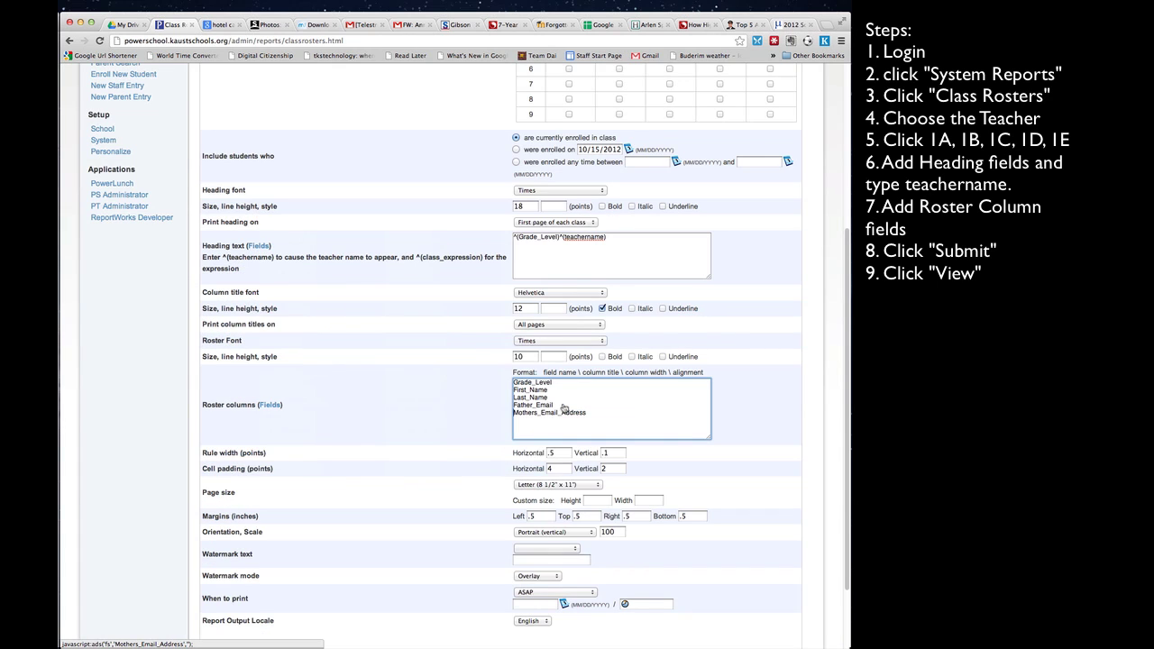
scroll(673, 410, "down", 1)
scroll(674, 409, "down", 2)
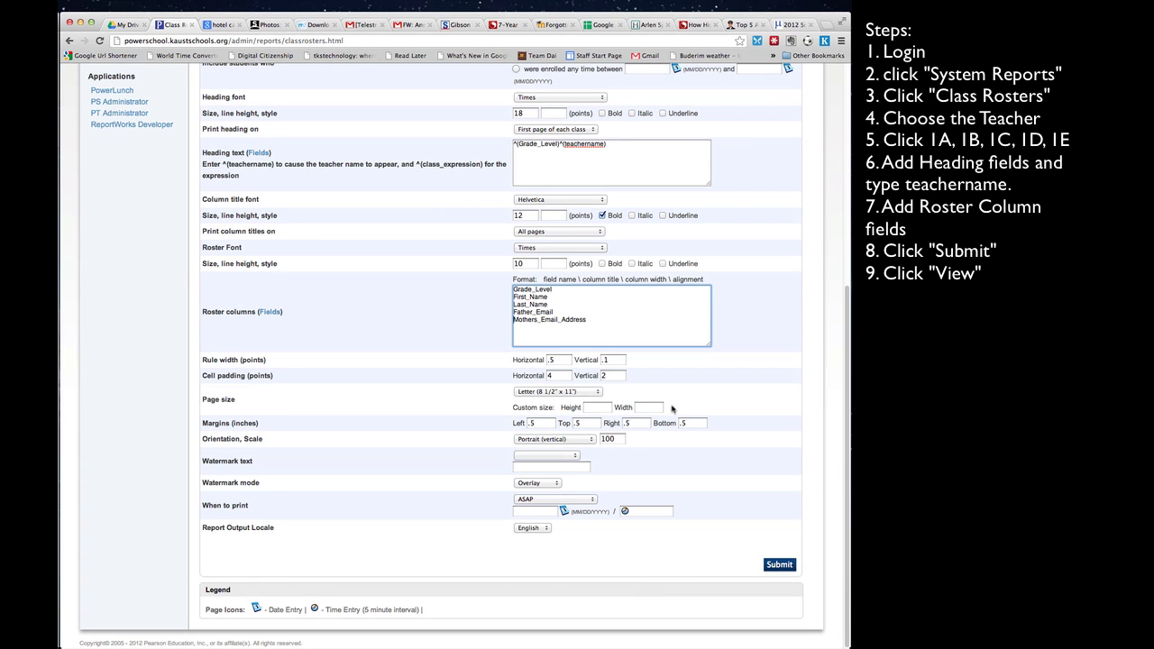
Submit the Class Rosters (PDF) report to the report queue
left_click(779, 565)
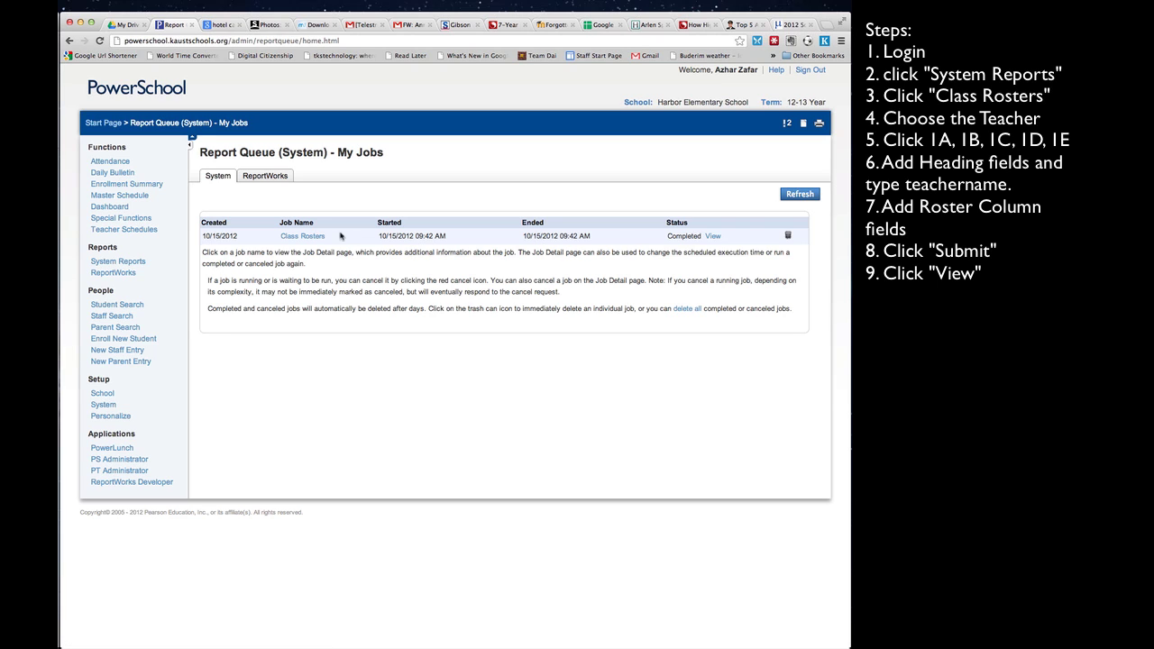
View the completed Class Rosters PDF, then go back to the Start Page
left_click(712, 236)
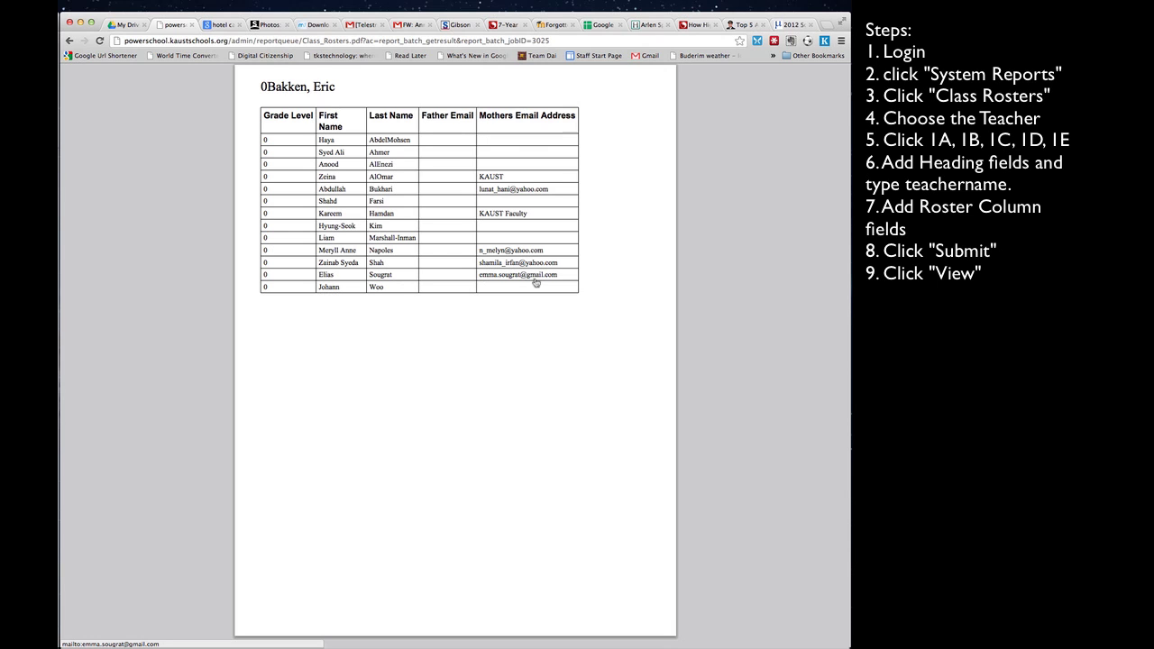
left_click(69, 40)
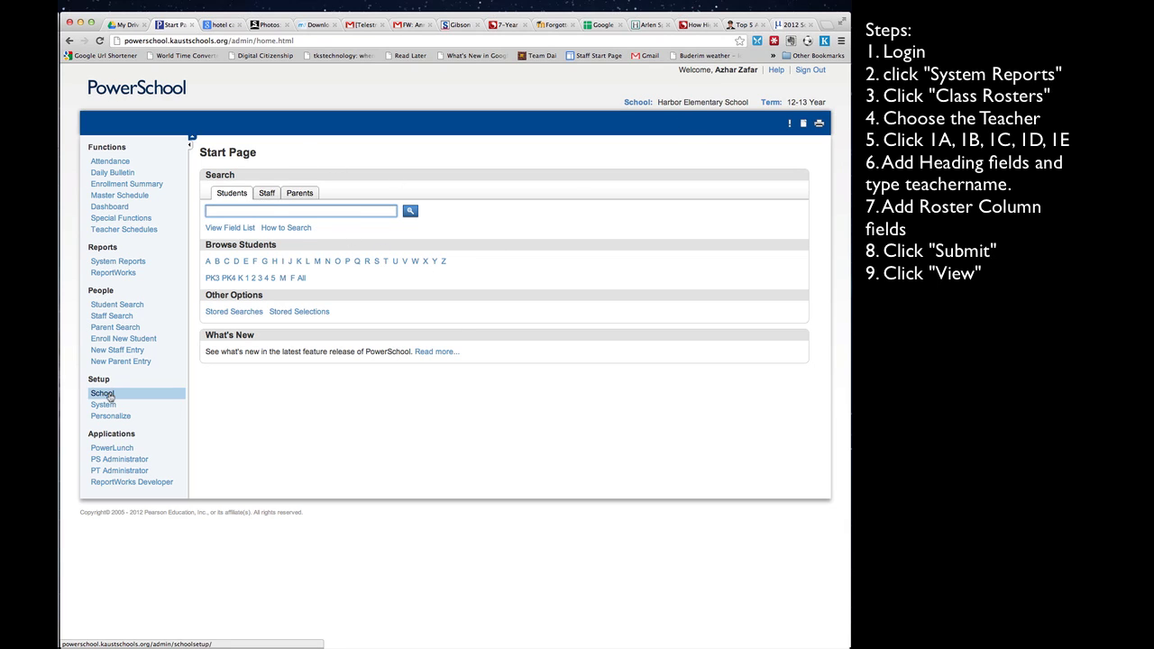
Reopen the Class Rosters (PDF) form from the System Reports list
left_click(115, 262)
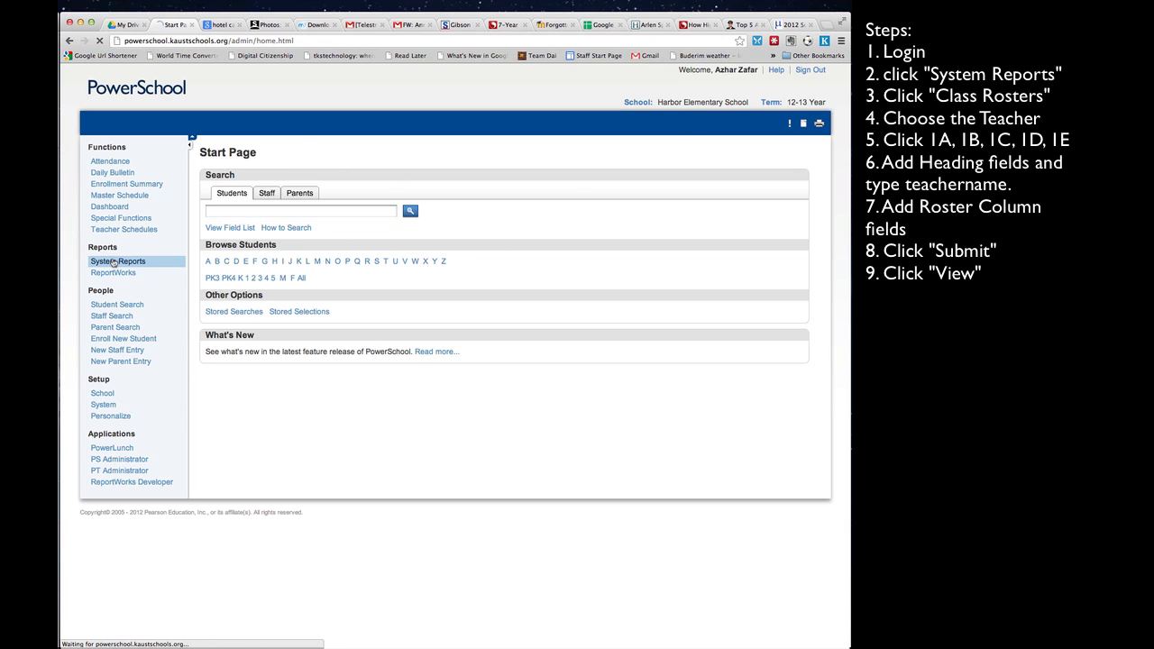
scroll(298, 420, "down", 3)
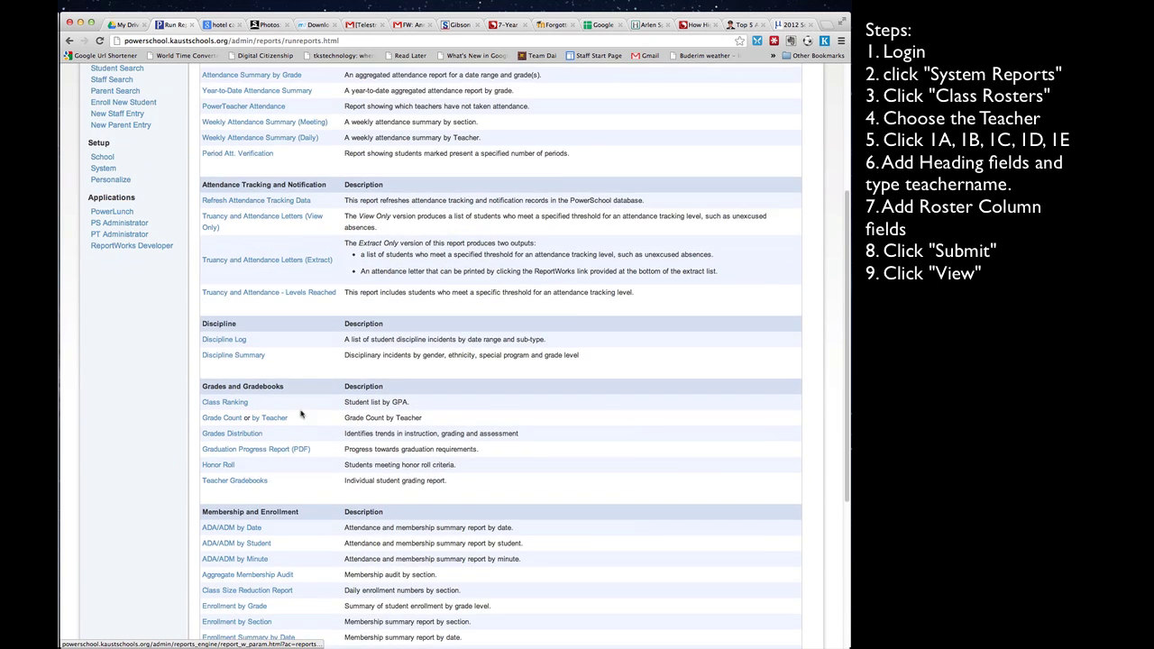
scroll(301, 413, "down", 5)
left_click(231, 570)
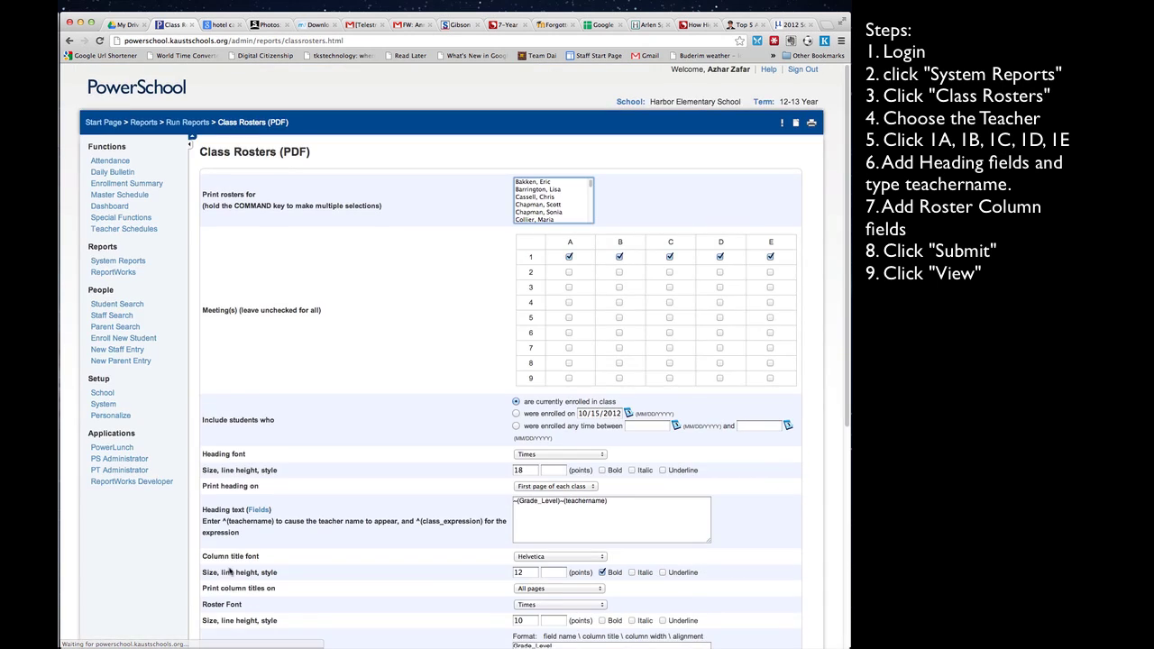
Delete the Father_Email and Mothers_Email_Address lines from the Roster columns box
scroll(496, 473, "down", 4)
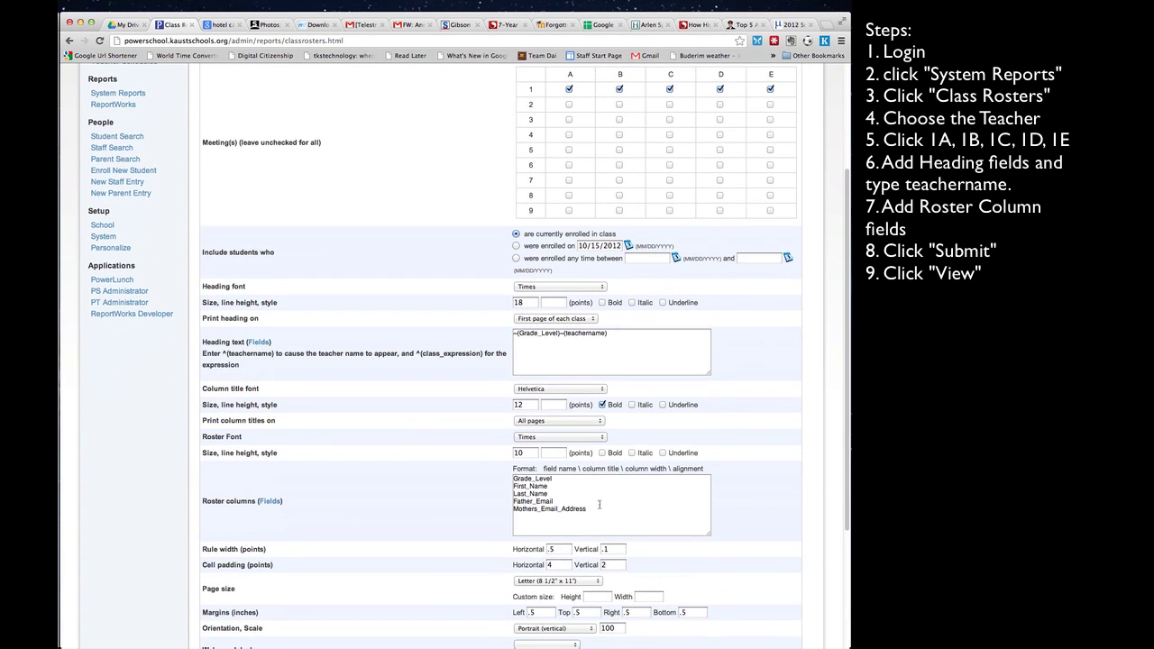
left_click_drag(607, 513, 506, 474)
scroll(577, 213, "up", 3)
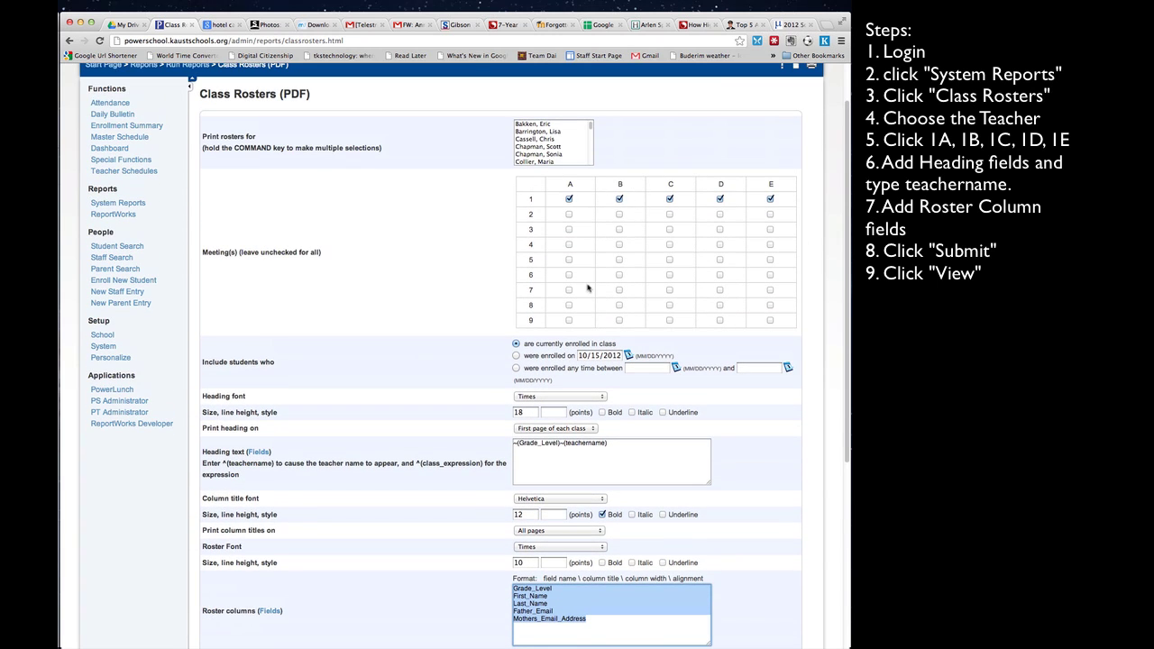
scroll(609, 356, "down", 2)
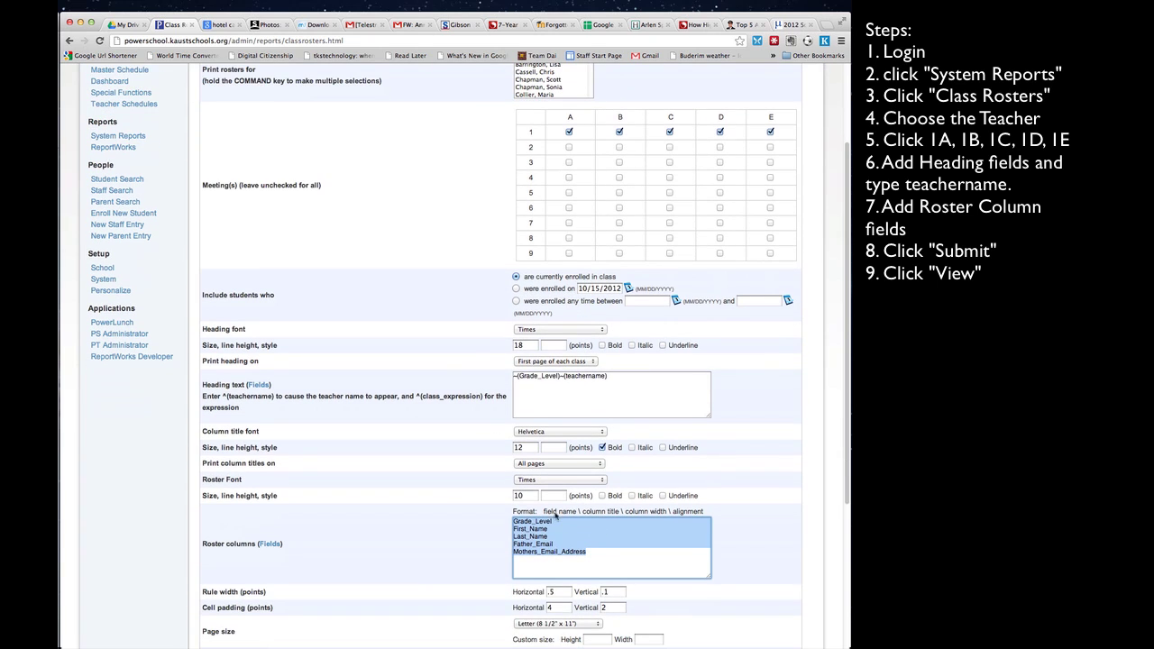
left_click_drag(614, 553, 499, 544)
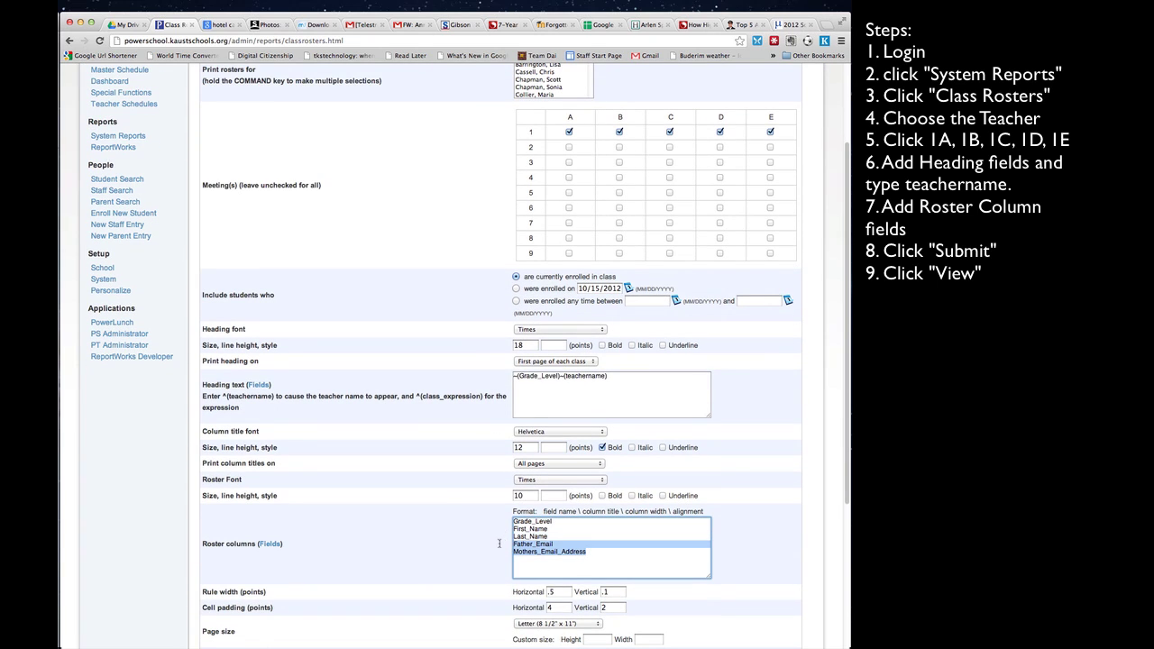
key("BackSpace")
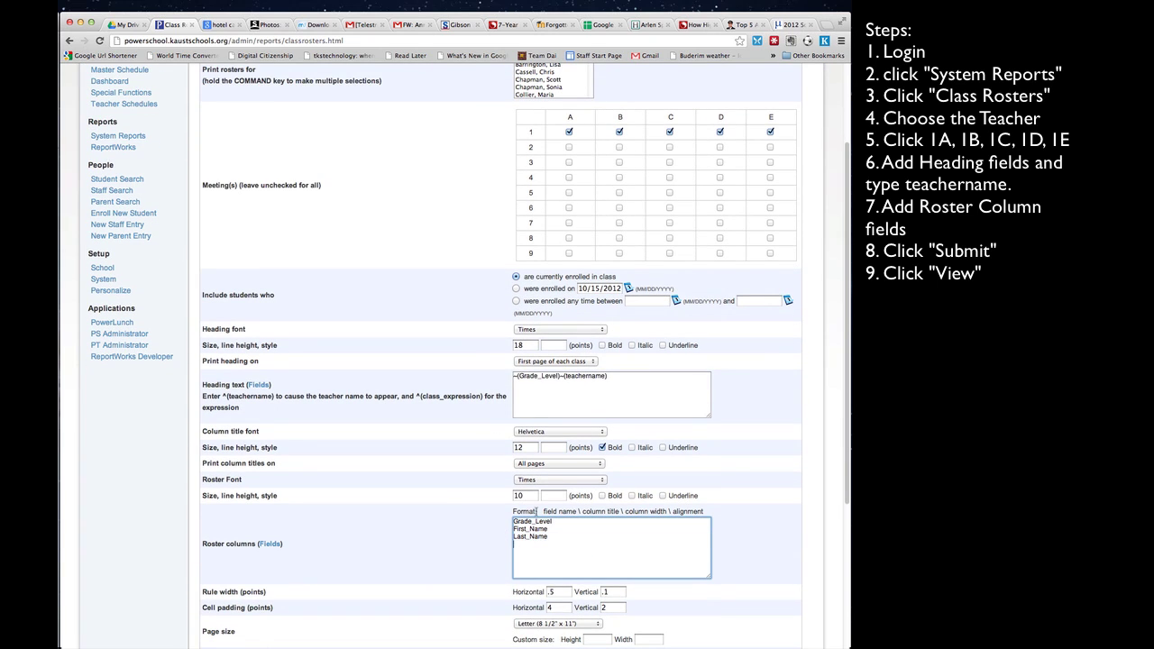
scroll(490, 493, "up", 3)
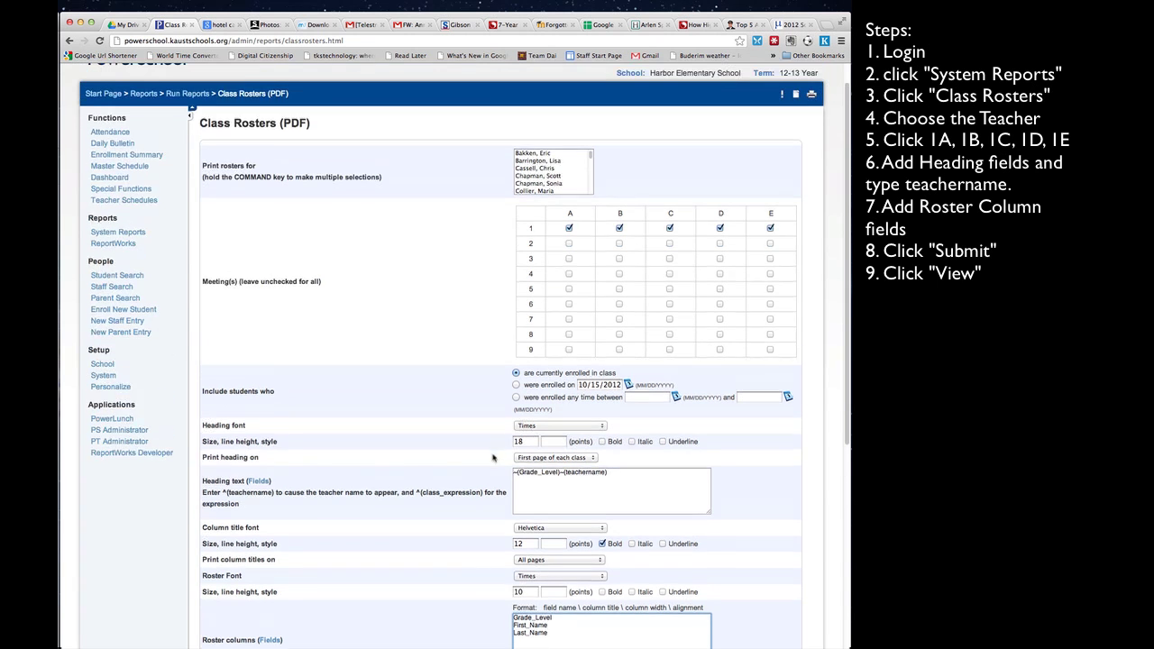
scroll(543, 307, "down", 3)
scroll(606, 511, "down", 6)
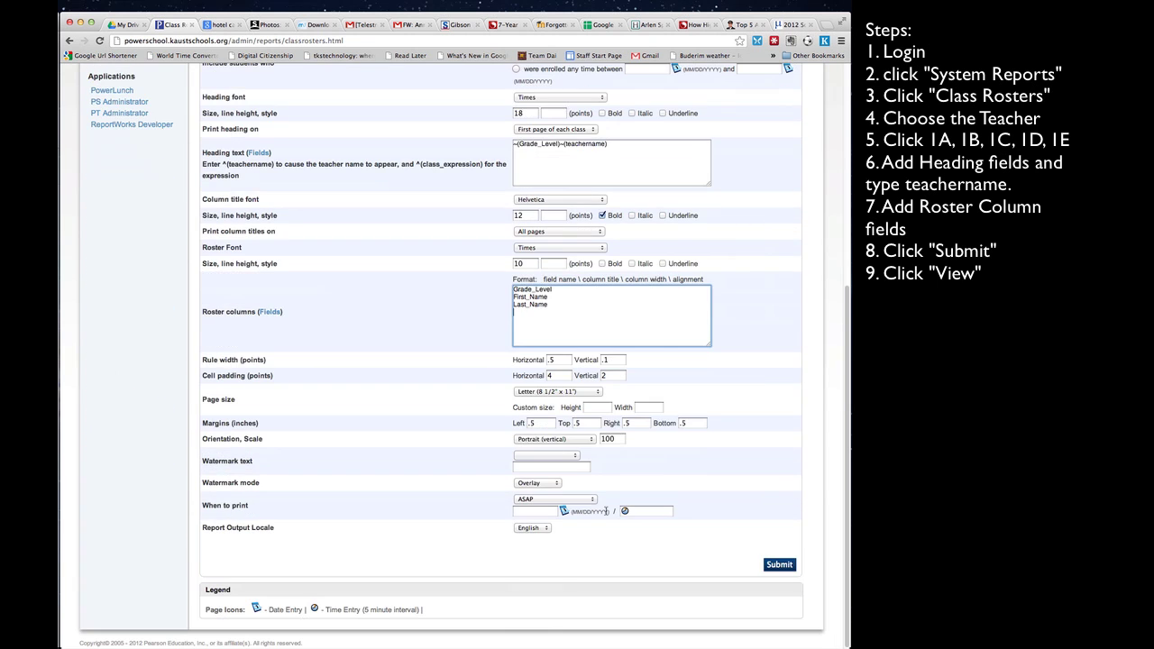
scroll(604, 480, "up", 8)
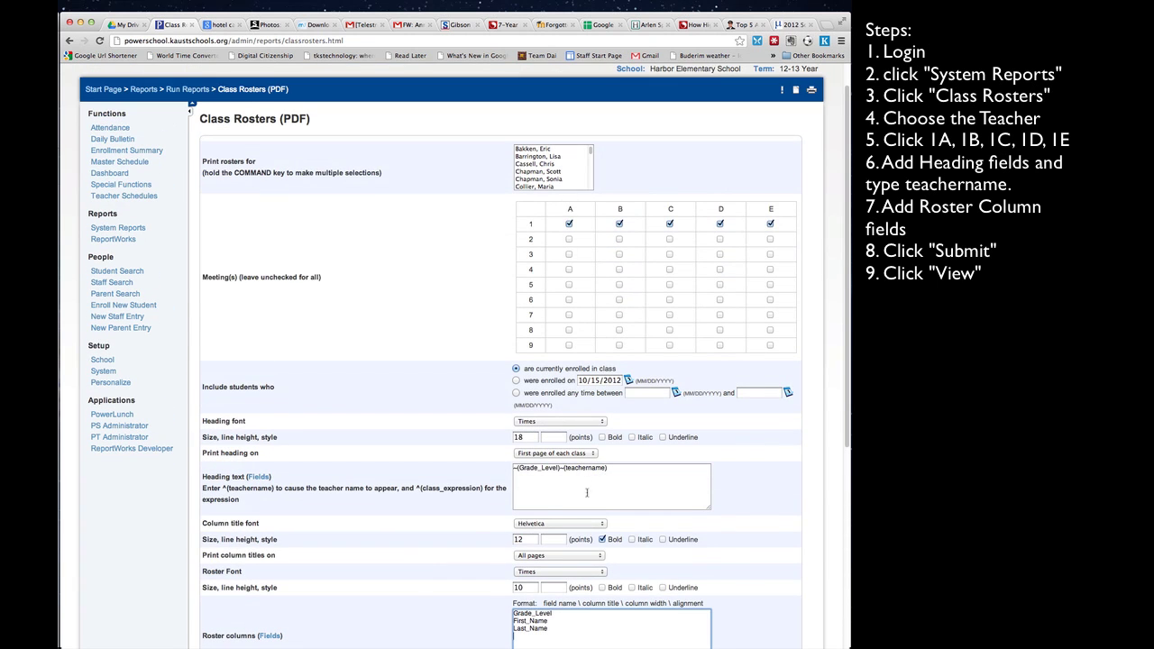
Prefix the heading with 'Grade', pick a different teacher, and resubmit the roster
left_click(515, 468)
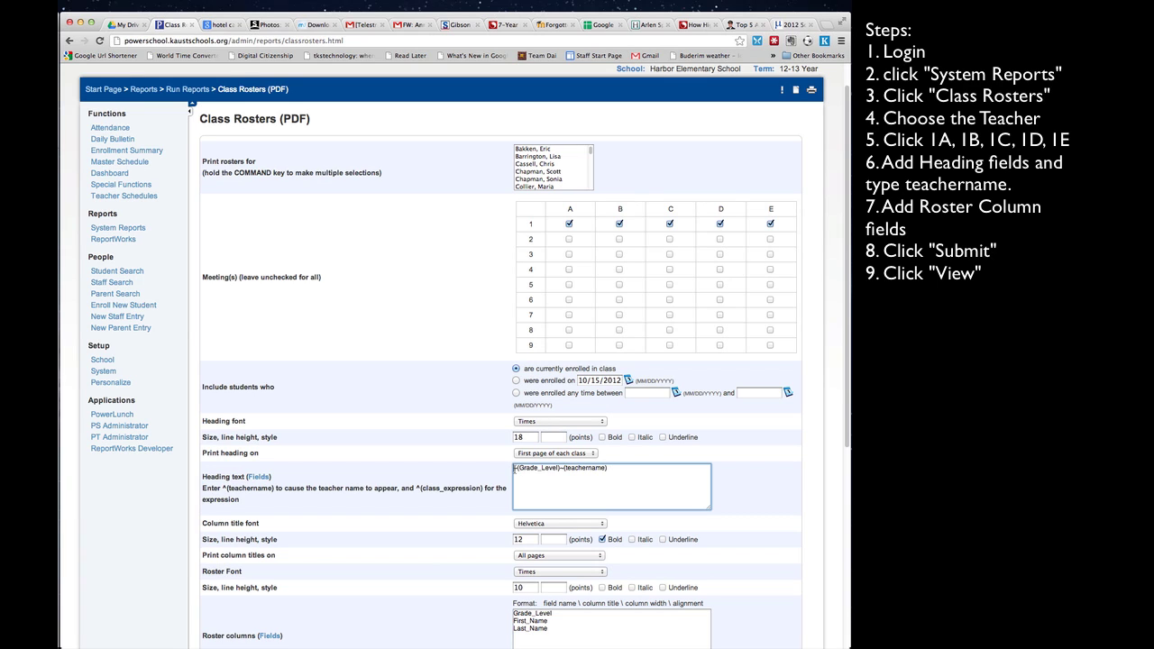
type("Grad")
type("e level")
key("BackSpace")
key("BackSpace")
key("BackSpace")
key("BackSpace")
key("BackSpace")
key("BackSpace")
left_click(529, 171)
scroll(692, 440, "down", 5)
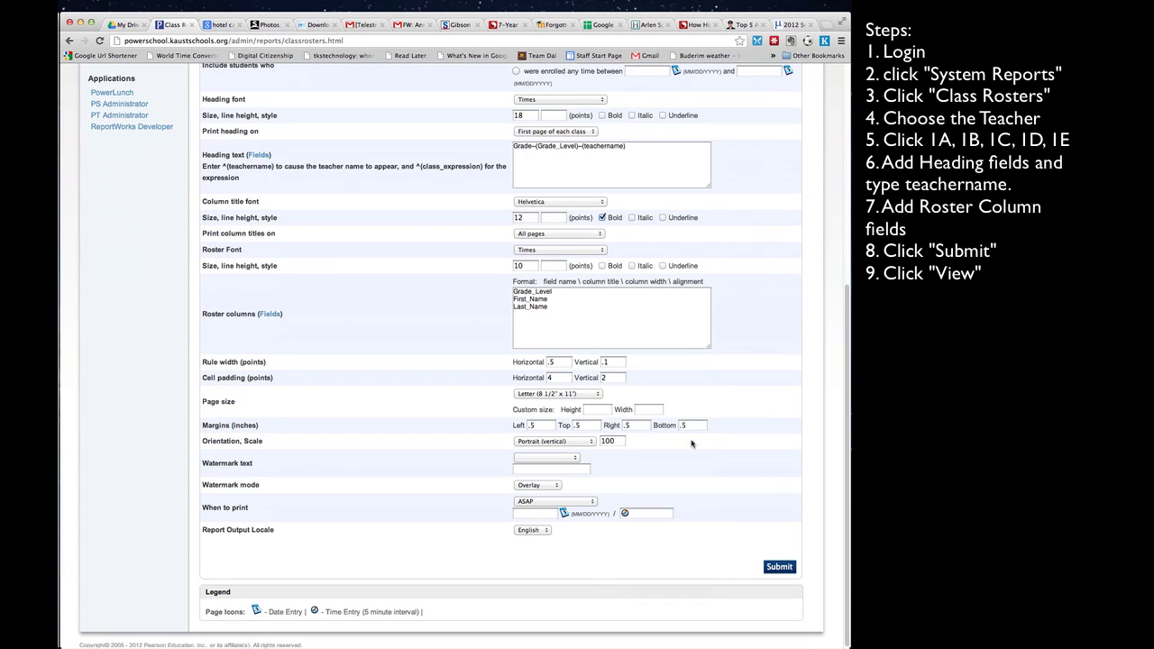
left_click(779, 564)
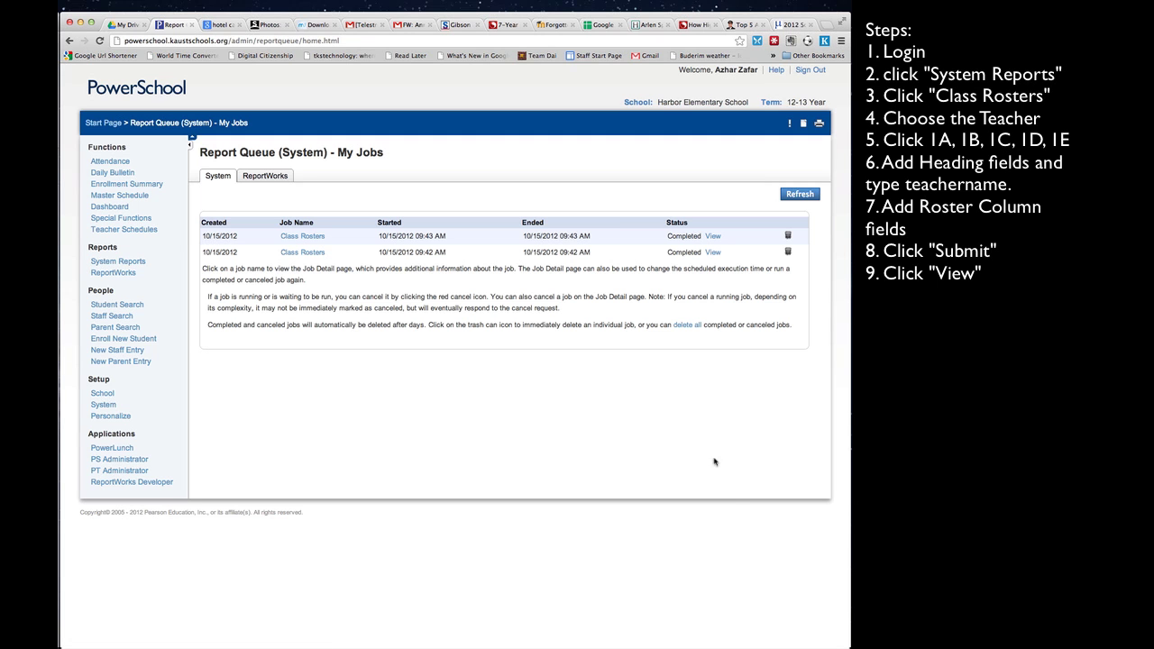
View the newest Class Rosters PDF from the Report Queue
left_click(716, 237)
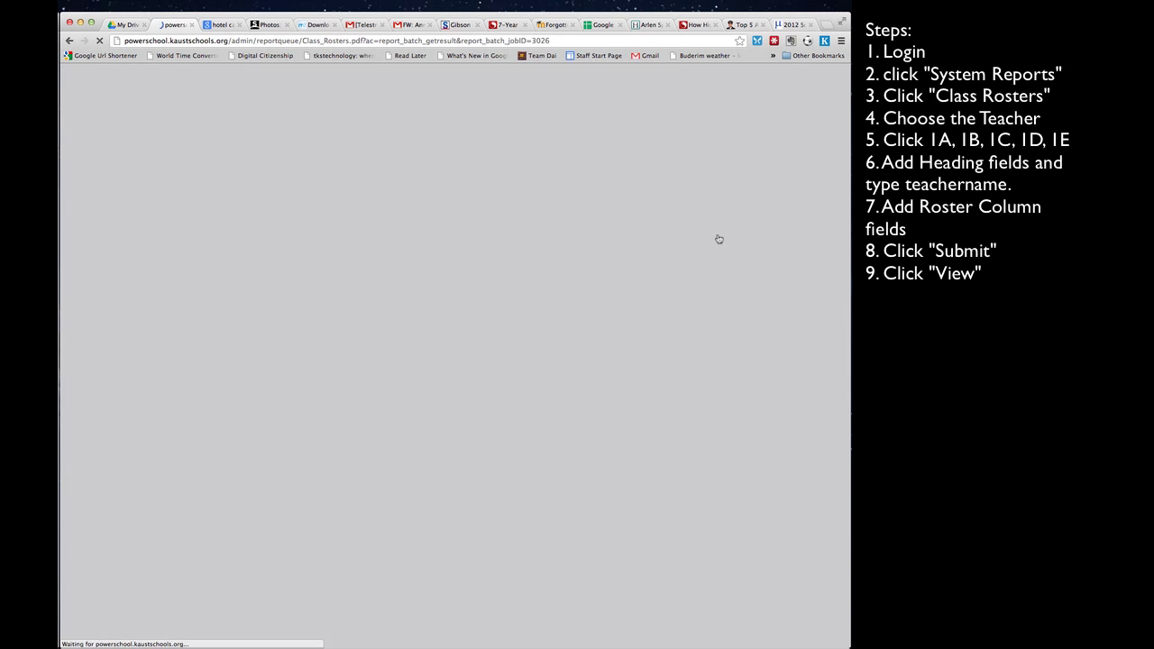